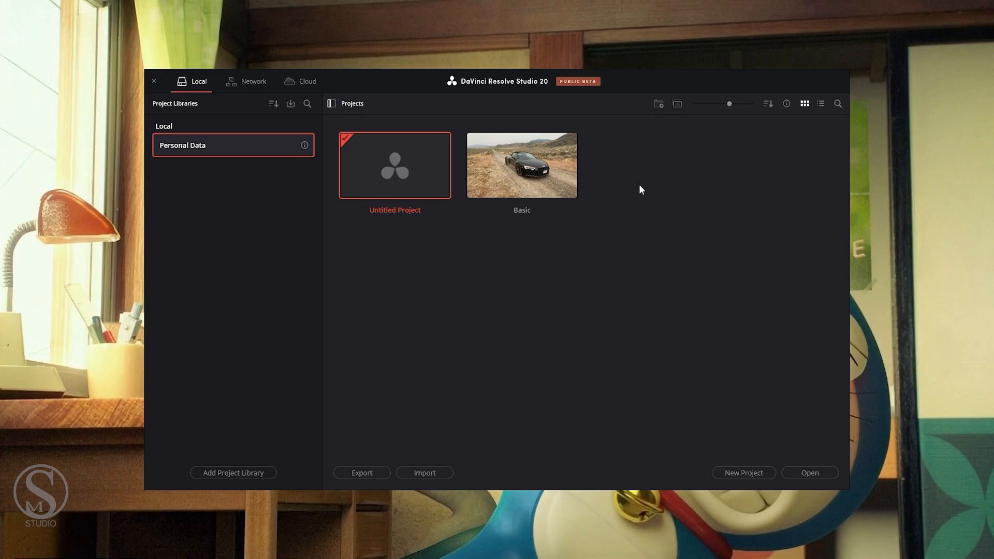
pyautogui.moveTo(649, 157); pyautogui.dragTo(722, 216)
pyautogui.moveTo(756, 138); pyautogui.dragTo(793, 197)
pyautogui.moveTo(575, 294); pyautogui.dragTo(577, 299)
pyautogui.moveTo(433, 335); pyautogui.dragTo(468, 366)
pyautogui.moveTo(561, 350); pyautogui.dragTo(587, 361)
pyautogui.moveTo(325, 135); pyautogui.dragTo(828, 430)
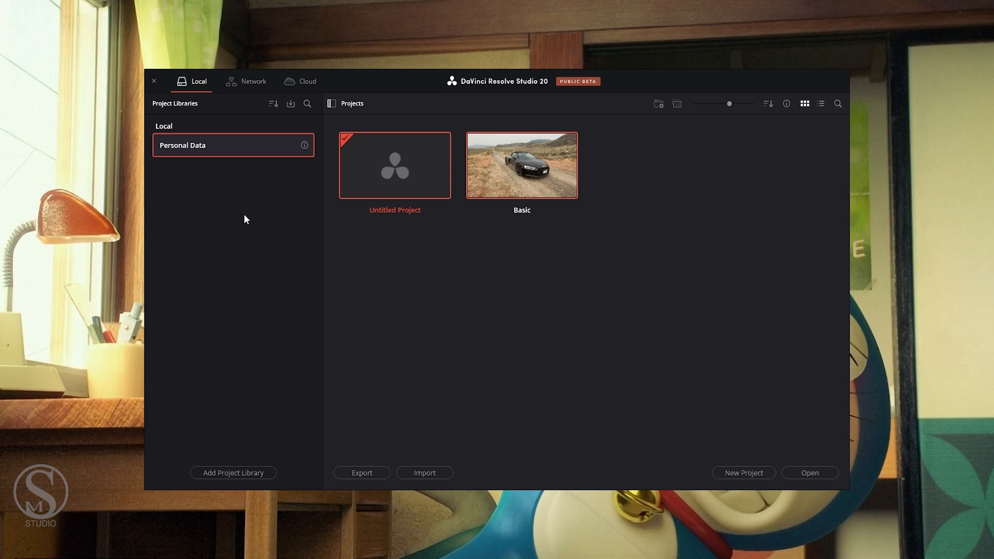
# Step: Switch to Paint by finding it with the Windows search and opening a blank canvas
pyautogui.press('super')
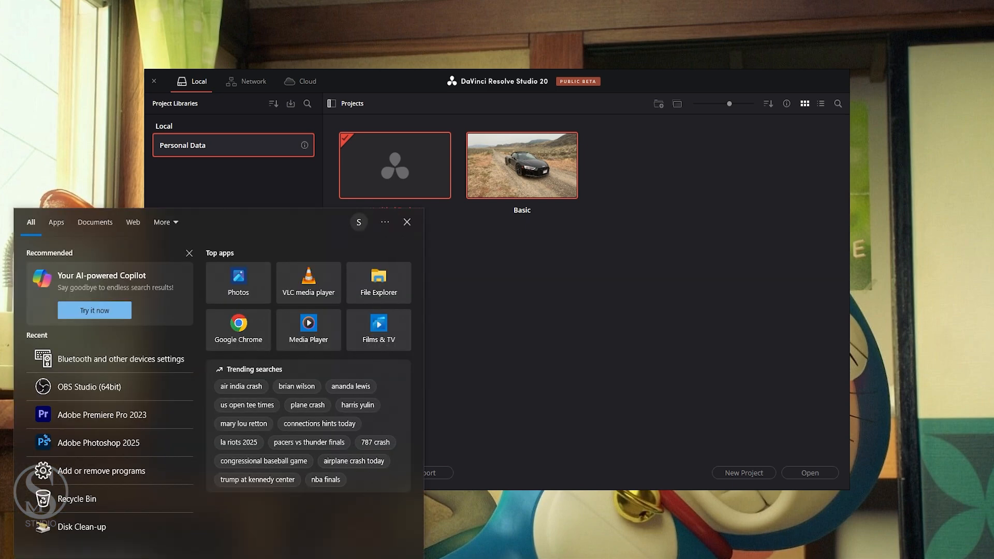
pyautogui.write('pai')
pyautogui.click(53, 274)
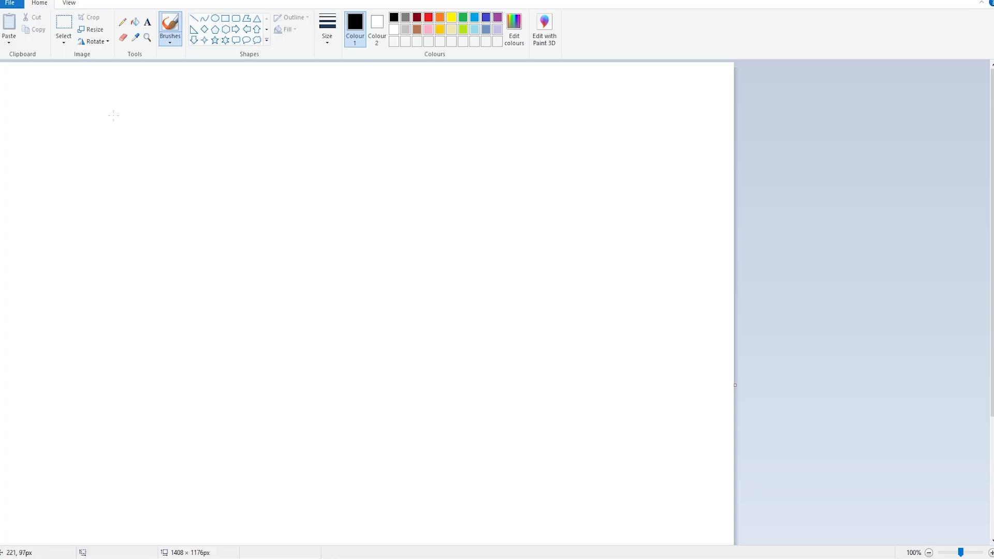
# Step: Draw a large box with the underlined handwritten heading "Library" and a row of small book-like boxes inside it
pyautogui.moveTo(113, 114)
pyautogui.mouseDown()
pyautogui.moveTo(134, 357)
pyautogui.moveTo(458, 355)
pyautogui.moveTo(484, 294)
pyautogui.moveTo(464, 92)
pyautogui.moveTo(113, 100)
pyautogui.mouseUp()
pyautogui.moveTo(216, 105)
pyautogui.mouseDown()
pyautogui.moveTo(216, 131)
pyautogui.moveTo(242, 124)
pyautogui.moveTo(260, 145)
pyautogui.mouseUp()
pyautogui.click(239, 109)
pyautogui.moveTo(280, 124)
pyautogui.mouseDown()
pyautogui.moveTo(284, 144)
pyautogui.moveTo(340, 124)
pyautogui.moveTo(385, 134)
pyautogui.mouseUp()
pyautogui.moveTo(214, 148); pyautogui.dragTo(390, 147)
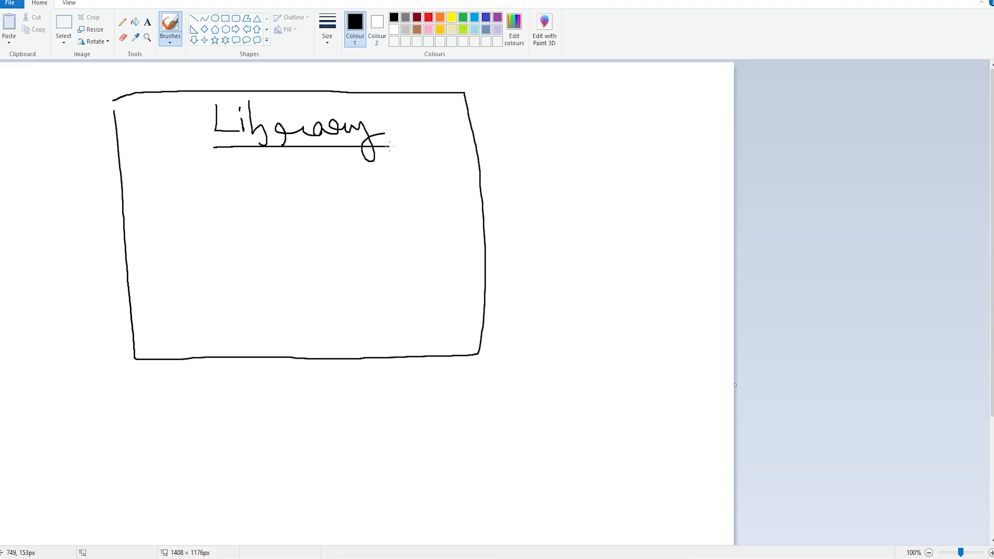
pyautogui.moveTo(148, 181)
pyautogui.mouseDown()
pyautogui.moveTo(166, 203)
pyautogui.moveTo(181, 182)
pyautogui.mouseUp()
pyautogui.moveTo(220, 183)
pyautogui.mouseDown()
pyautogui.moveTo(229, 202)
pyautogui.moveTo(269, 187)
pyautogui.moveTo(283, 201)
pyautogui.moveTo(421, 205)
pyautogui.moveTo(452, 201)
pyautogui.moveTo(453, 181)
pyautogui.mouseUp()
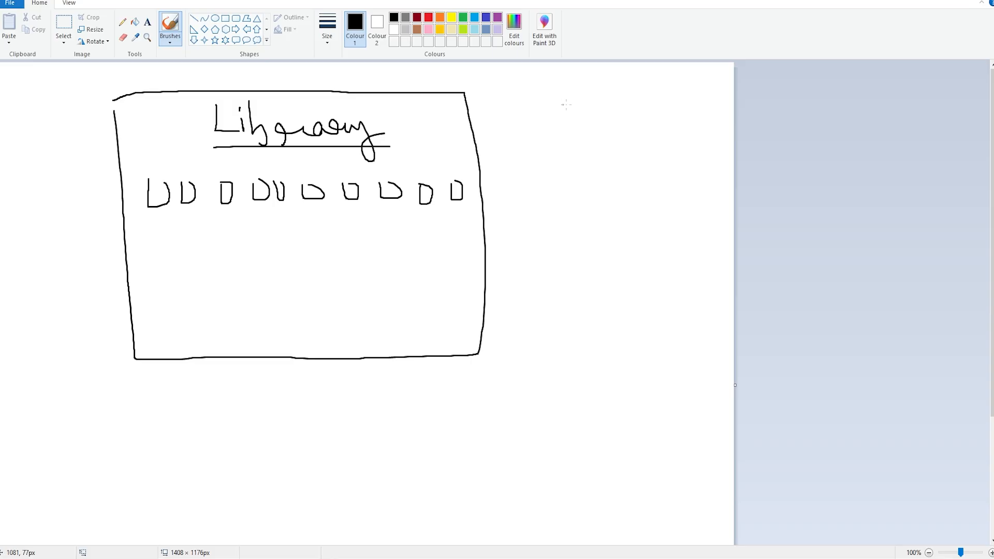
# Step: Handwrite the underlined words "Mumbai" and "Bandra" one above the other beside the library box
pyautogui.moveTo(576, 97)
pyautogui.mouseDown()
pyautogui.moveTo(606, 104)
pyautogui.moveTo(650, 93)
pyautogui.moveTo(667, 106)
pyautogui.moveTo(686, 86)
pyautogui.mouseUp()
pyautogui.moveTo(585, 122); pyautogui.dragTo(698, 117)
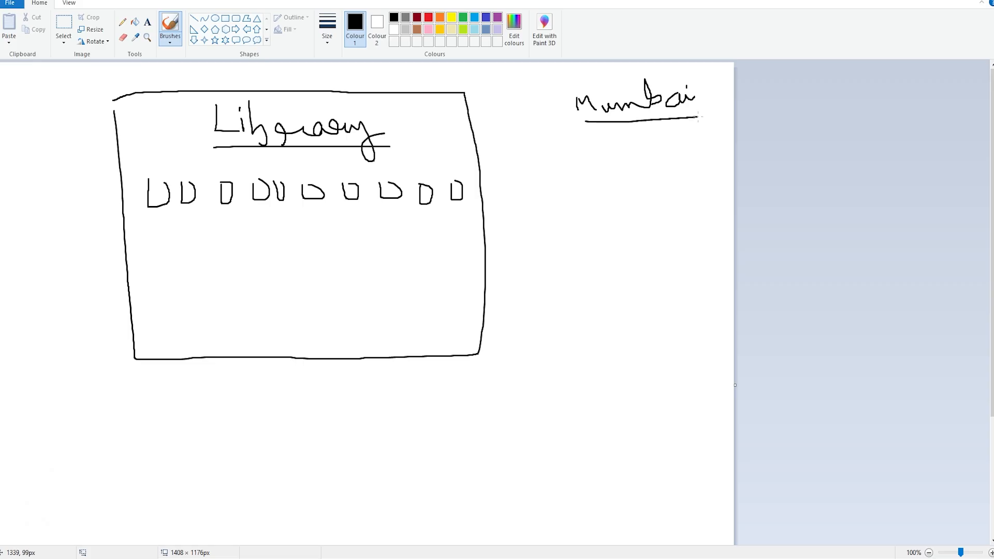
pyautogui.moveTo(556, 150)
pyautogui.mouseDown()
pyautogui.moveTo(556, 179)
pyautogui.moveTo(551, 162)
pyautogui.moveTo(572, 177)
pyautogui.moveTo(585, 164)
pyautogui.moveTo(599, 174)
pyautogui.moveTo(628, 125)
pyautogui.moveTo(627, 152)
pyautogui.moveTo(687, 162)
pyautogui.mouseUp()
pyautogui.moveTo(559, 182); pyautogui.dragTo(684, 175)
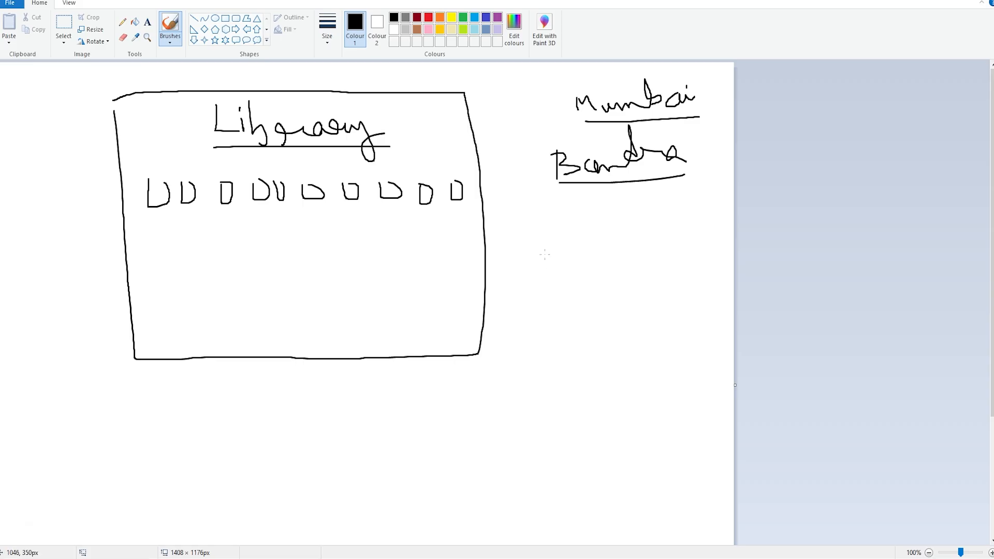
# Step: Draw two smaller boxes below "Bandra", each labelled "L" and filled with several small book-like boxes
pyautogui.moveTo(545, 254)
pyautogui.mouseDown()
pyautogui.moveTo(548, 397)
pyautogui.moveTo(707, 390)
pyautogui.moveTo(712, 328)
pyautogui.moveTo(700, 257)
pyautogui.moveTo(539, 253)
pyautogui.moveTo(623, 278)
pyautogui.mouseUp()
pyautogui.moveTo(537, 443)
pyautogui.mouseDown()
pyautogui.moveTo(545, 531)
pyautogui.moveTo(679, 521)
pyautogui.moveTo(647, 429)
pyautogui.moveTo(536, 438)
pyautogui.mouseUp()
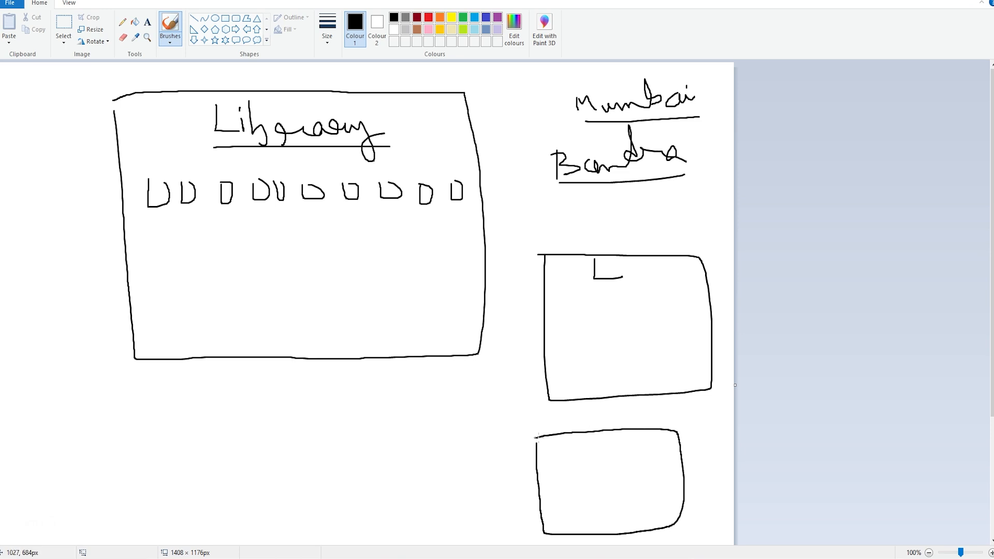
pyautogui.moveTo(593, 453); pyautogui.dragTo(621, 454)
pyautogui.moveTo(565, 306)
pyautogui.mouseDown()
pyautogui.moveTo(574, 324)
pyautogui.moveTo(566, 307)
pyautogui.mouseUp()
pyautogui.moveTo(582, 307)
pyautogui.mouseDown()
pyautogui.moveTo(601, 321)
pyautogui.moveTo(604, 309)
pyautogui.moveTo(631, 320)
pyautogui.moveTo(650, 301)
pyautogui.moveTo(686, 300)
pyautogui.mouseUp()
pyautogui.moveTo(556, 477)
pyautogui.mouseDown()
pyautogui.moveTo(555, 486)
pyautogui.moveTo(595, 474)
pyautogui.moveTo(589, 484)
pyautogui.mouseUp()
pyautogui.moveTo(611, 471)
pyautogui.mouseDown()
pyautogui.moveTo(612, 479)
pyautogui.moveTo(614, 466)
pyautogui.moveTo(660, 466)
pyautogui.moveTo(640, 489)
pyautogui.moveTo(661, 486)
pyautogui.mouseUp()
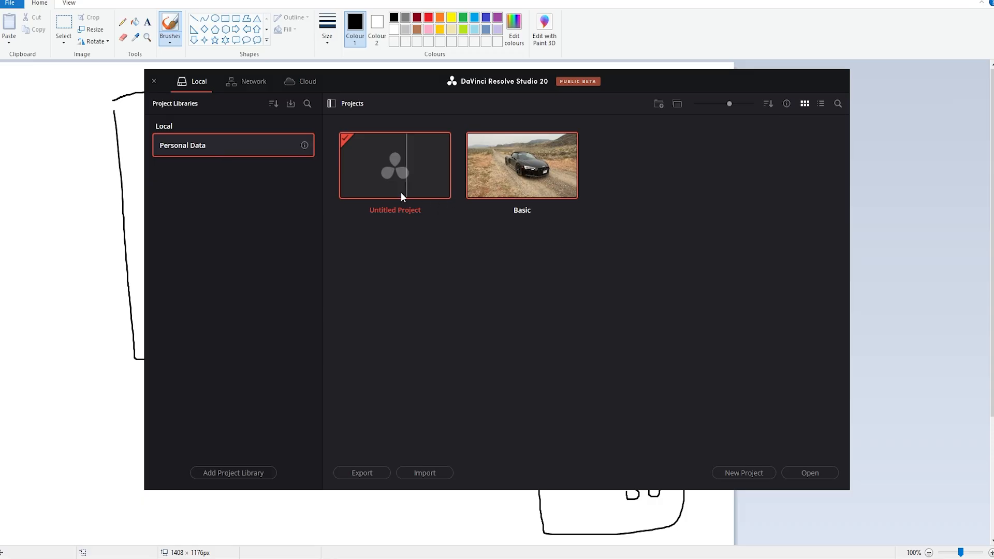
# Step: Return to the Paint sketch and draw connecting strokes from the large library to the upper small one and on to the lower one
pyautogui.click(703, 175)
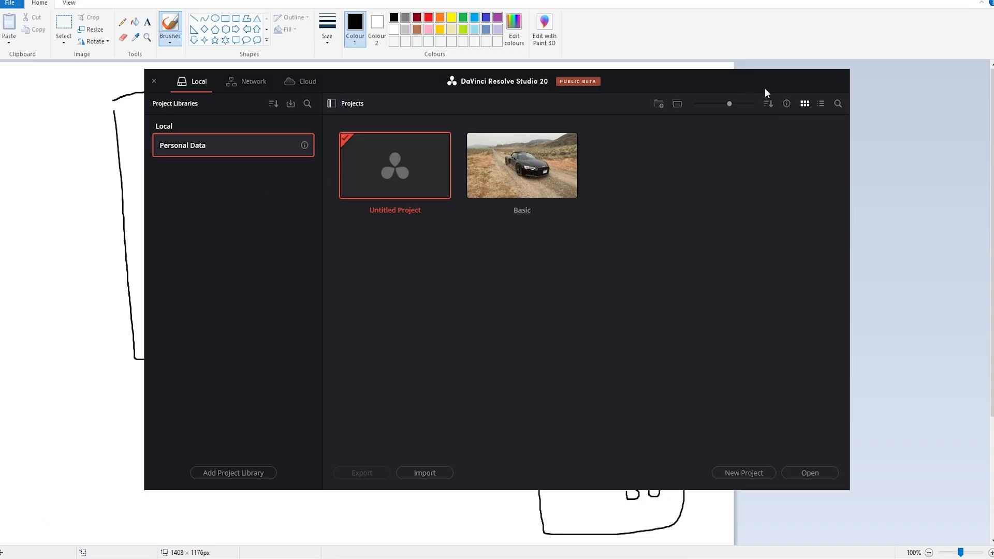
pyautogui.click(869, 140)
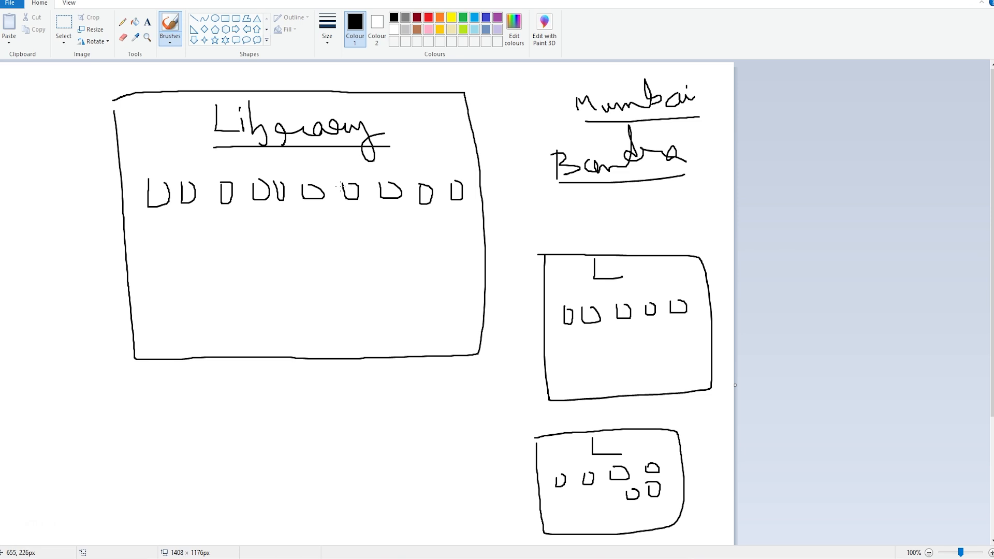
pyautogui.moveTo(470, 206)
pyautogui.mouseDown()
pyautogui.moveTo(551, 215)
pyautogui.moveTo(569, 243)
pyautogui.moveTo(549, 236)
pyautogui.moveTo(586, 234)
pyautogui.mouseUp()
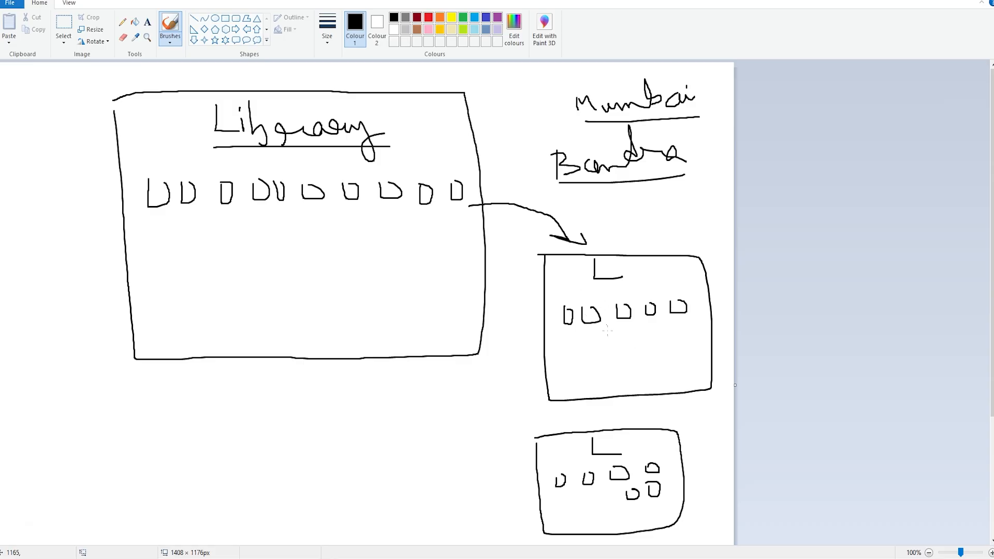
pyautogui.moveTo(614, 391)
pyautogui.mouseDown()
pyautogui.moveTo(607, 413)
pyautogui.moveTo(617, 424)
pyautogui.mouseUp()
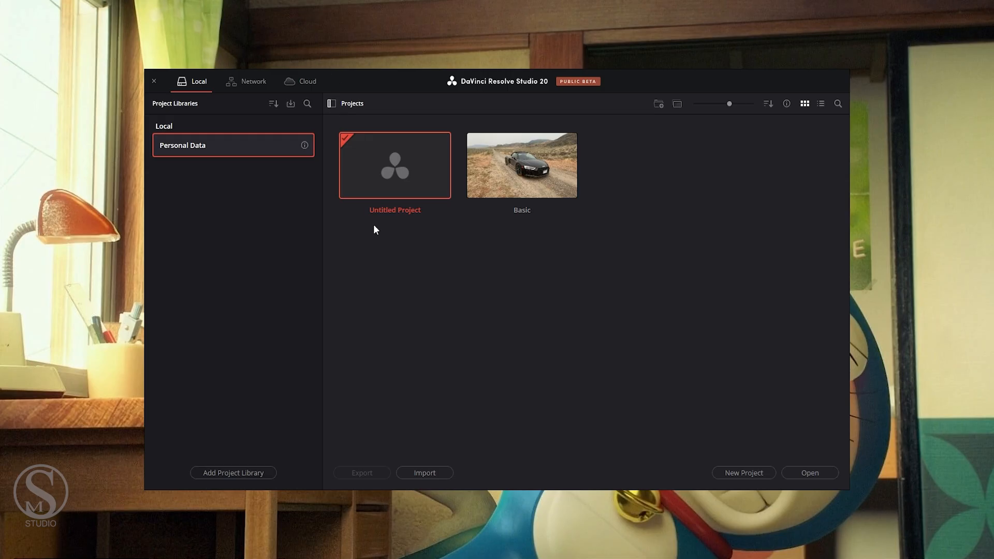
pyautogui.moveTo(390, 252); pyautogui.dragTo(772, 310)
pyautogui.moveTo(681, 167); pyautogui.dragTo(495, 233)
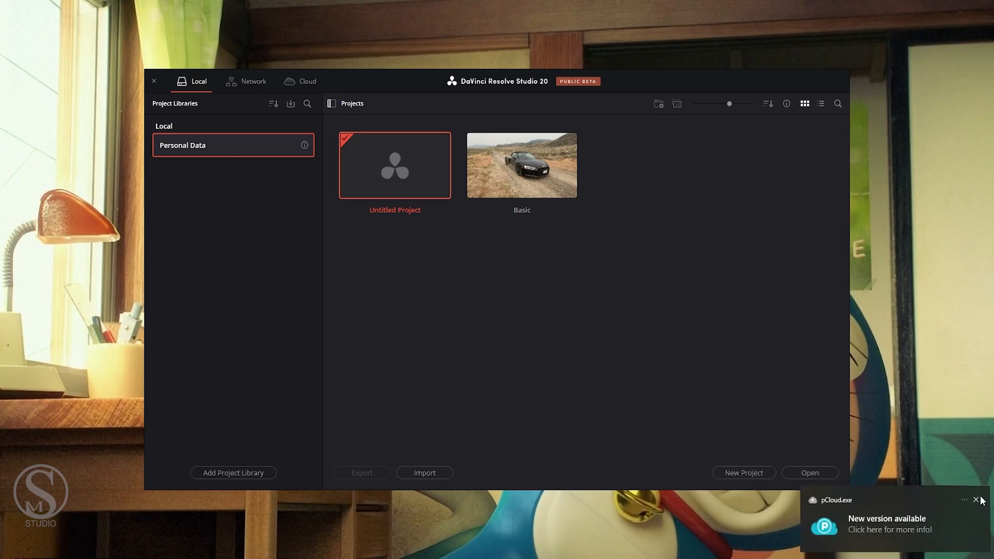
# Step: Dismiss the pCloud notification and create a new project named Interface in the Personal Data library
pyautogui.click(976, 500)
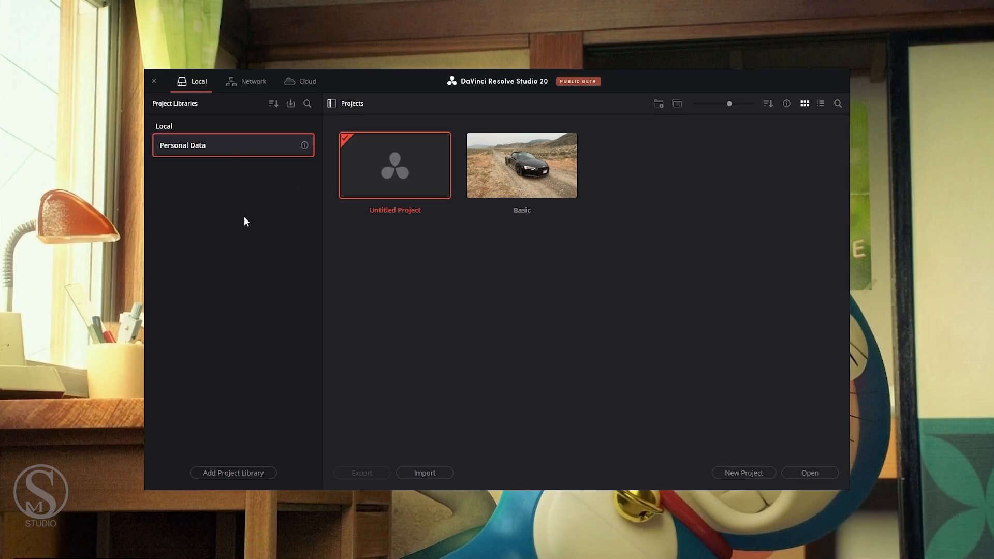
pyautogui.click(735, 473)
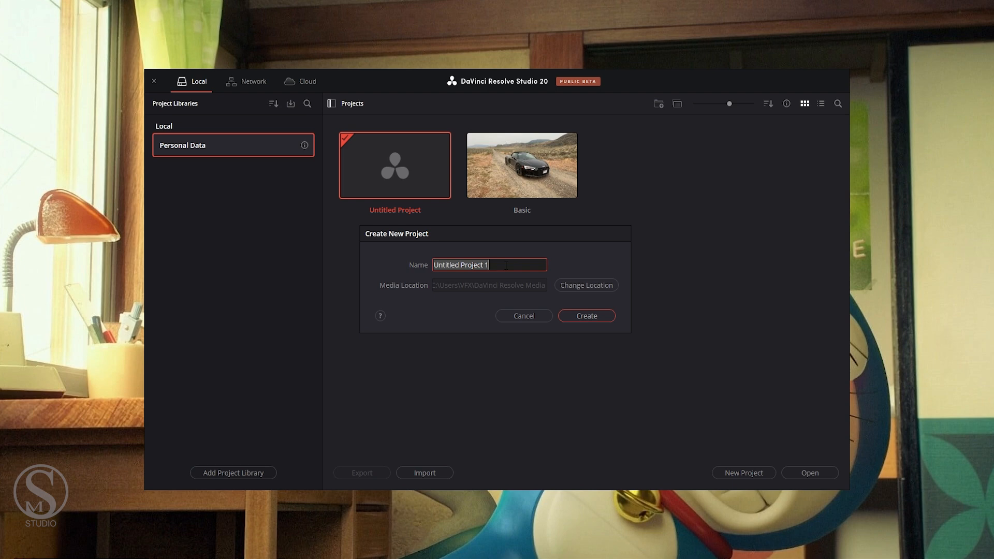
pyautogui.write('Interface')
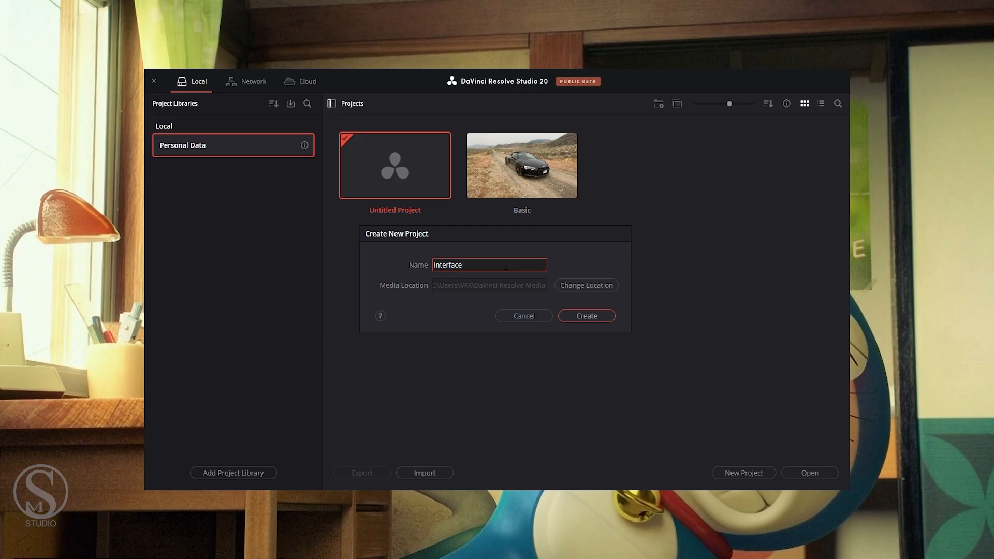
pyautogui.click(600, 315)
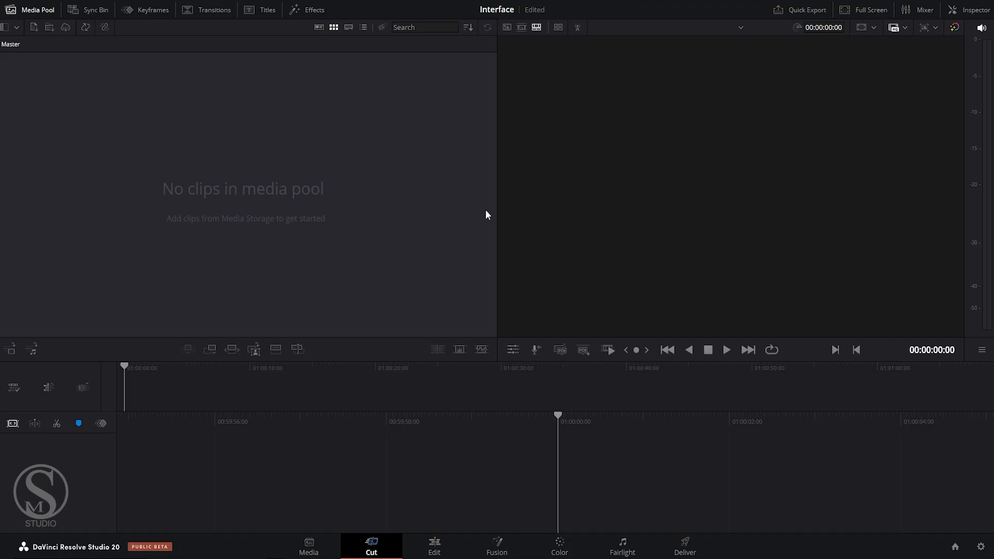
# Step: Open the Project Manager and look at the commands offered for the empty project area
pyautogui.click(955, 552)
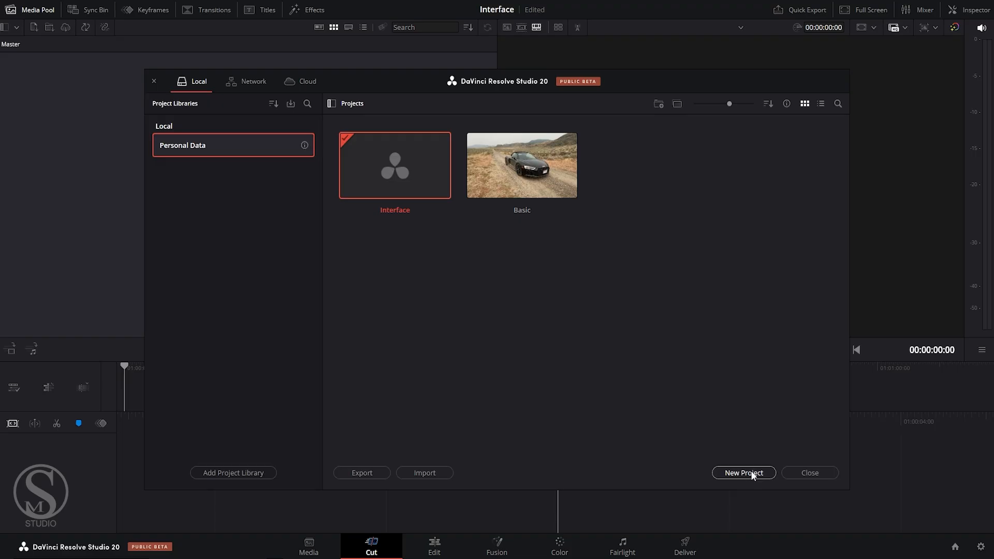
pyautogui.rightClick(585, 264)
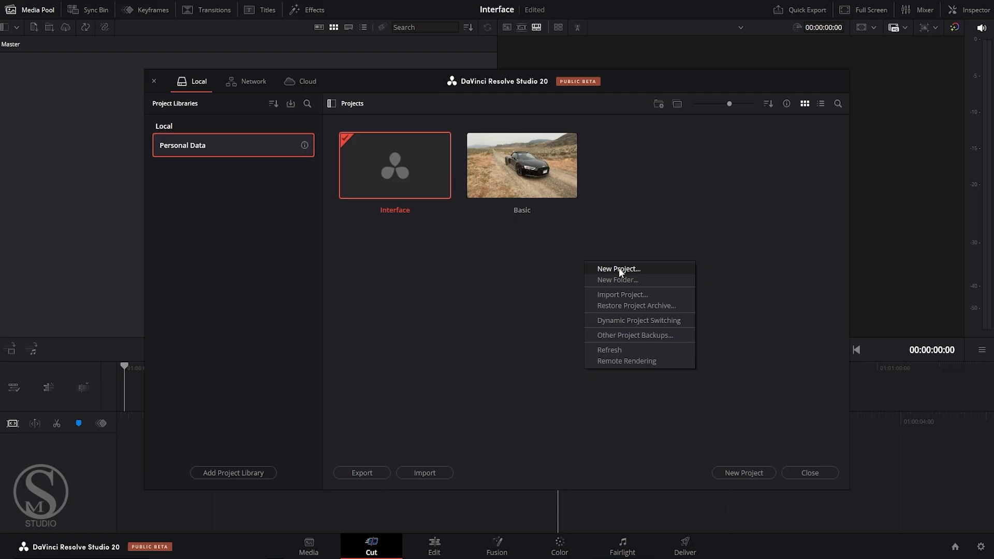
pyautogui.click(484, 252)
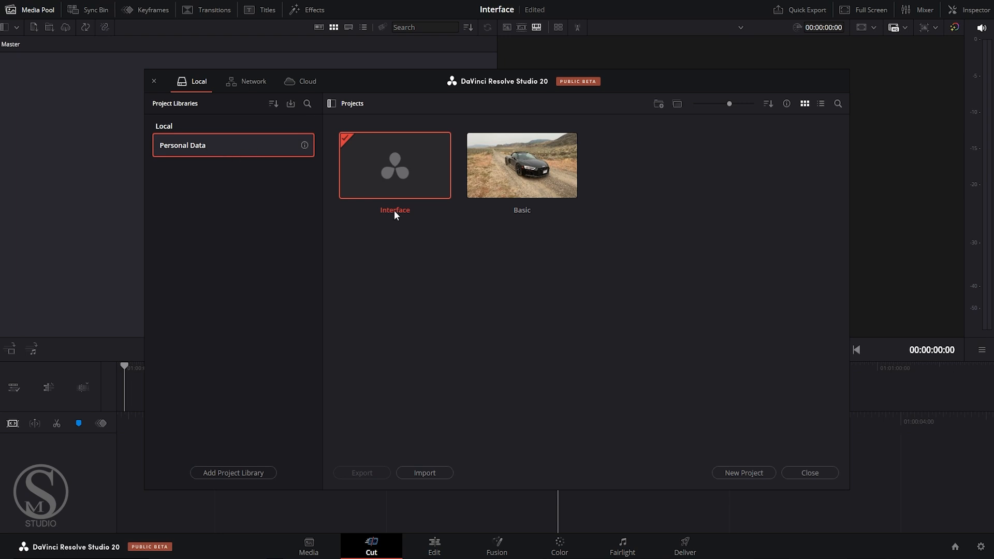
pyautogui.moveTo(386, 288); pyautogui.dragTo(433, 192)
pyautogui.moveTo(535, 284); pyautogui.dragTo(565, 217)
# Step: Start adding a new local project library and name it Youtube
pyautogui.click(229, 475)
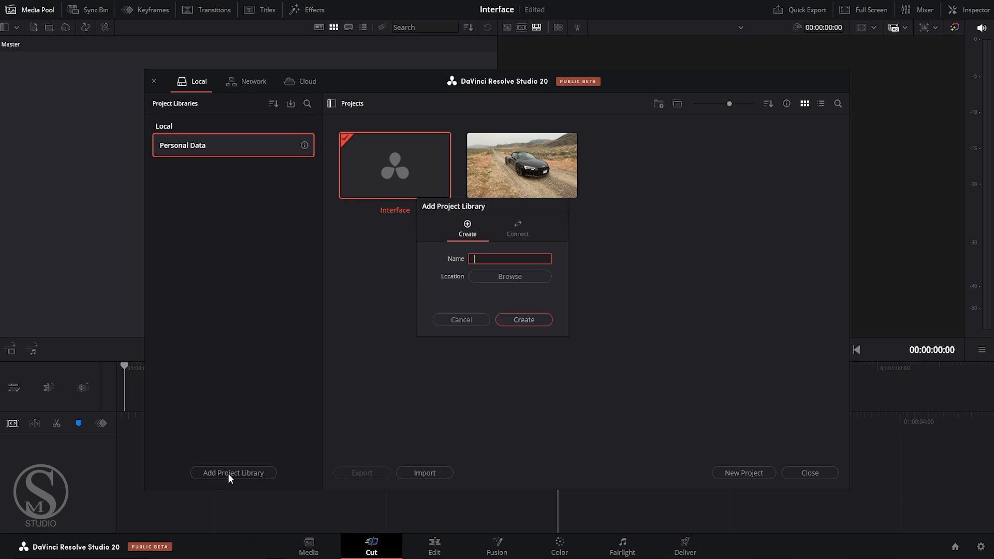
pyautogui.moveTo(483, 205); pyautogui.dragTo(466, 253)
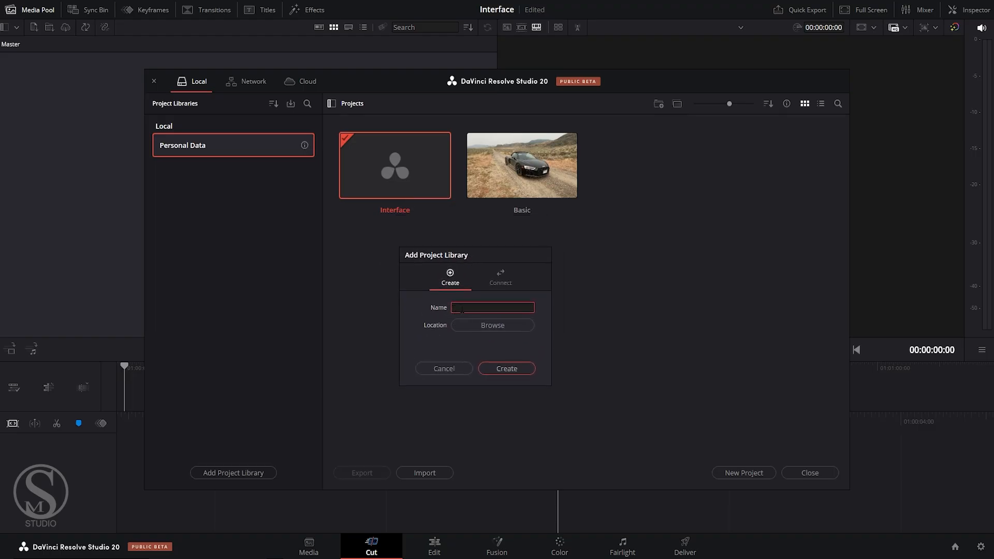
pyautogui.write('Youtube')
# Step: Browse to the Desktop for the library location and create a folder named Youtube Library there
pyautogui.click(498, 326)
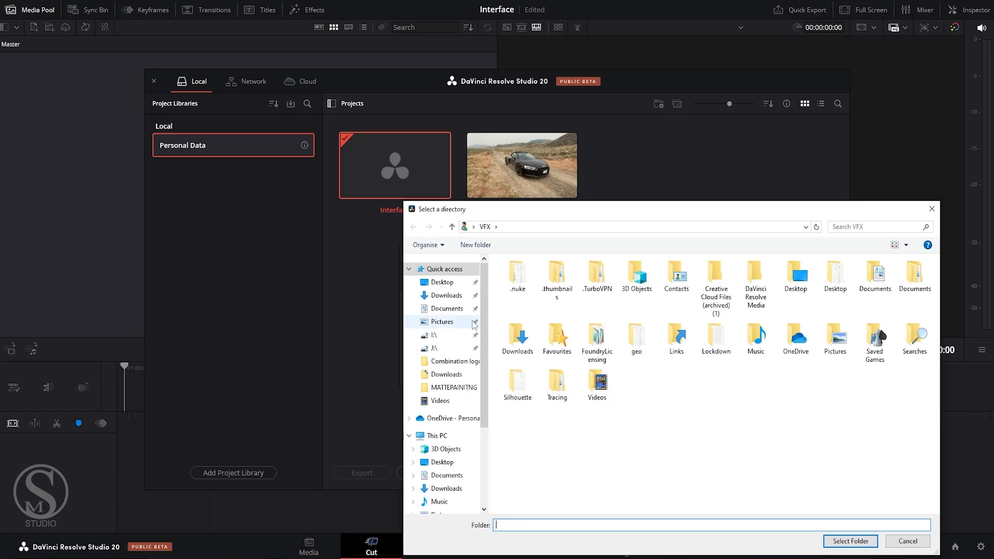
pyautogui.click(445, 282)
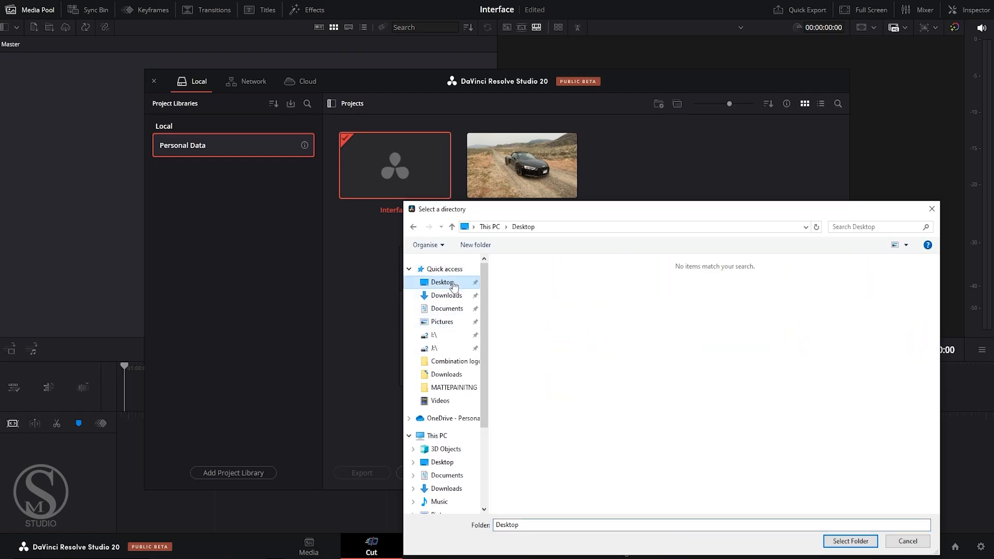
pyautogui.rightClick(546, 307)
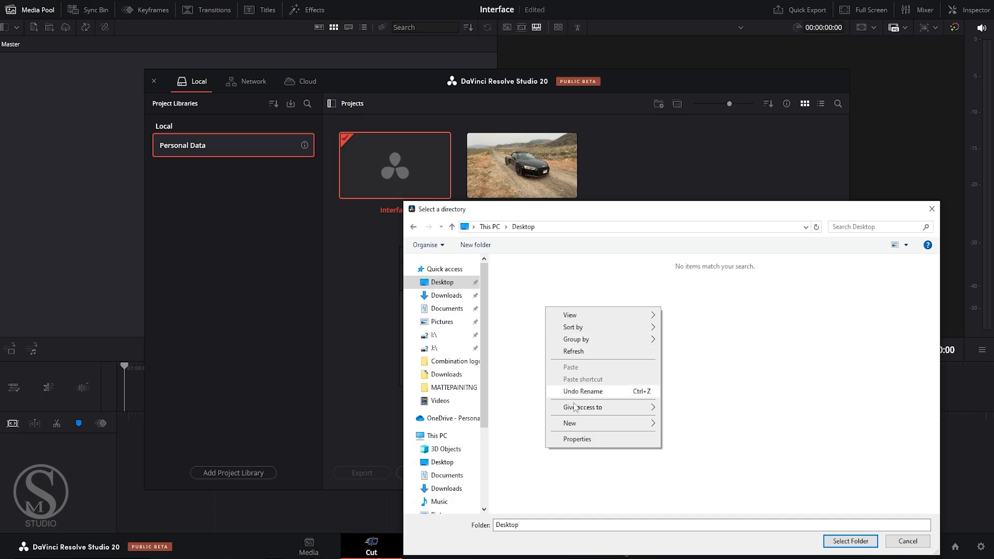
pyautogui.moveTo(591, 423)
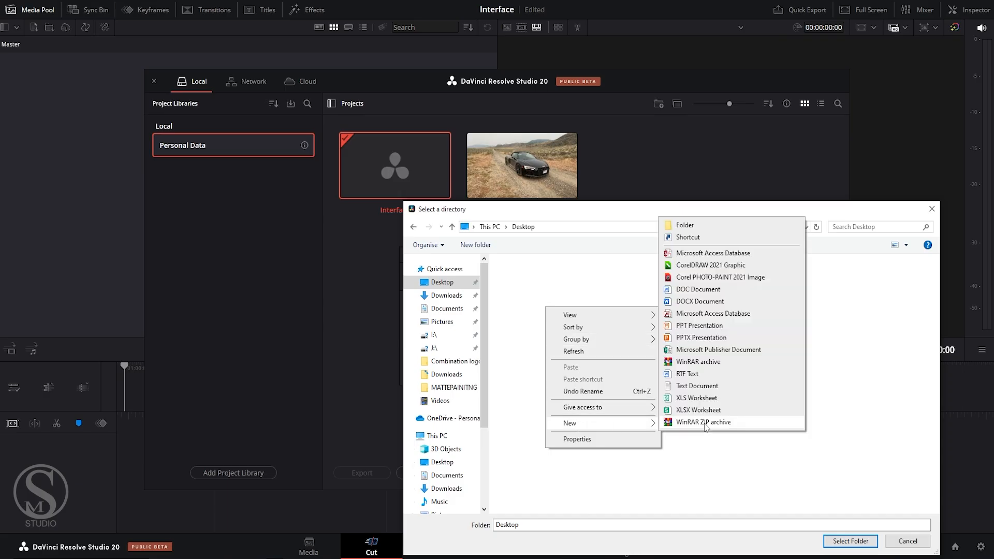
pyautogui.click(686, 226)
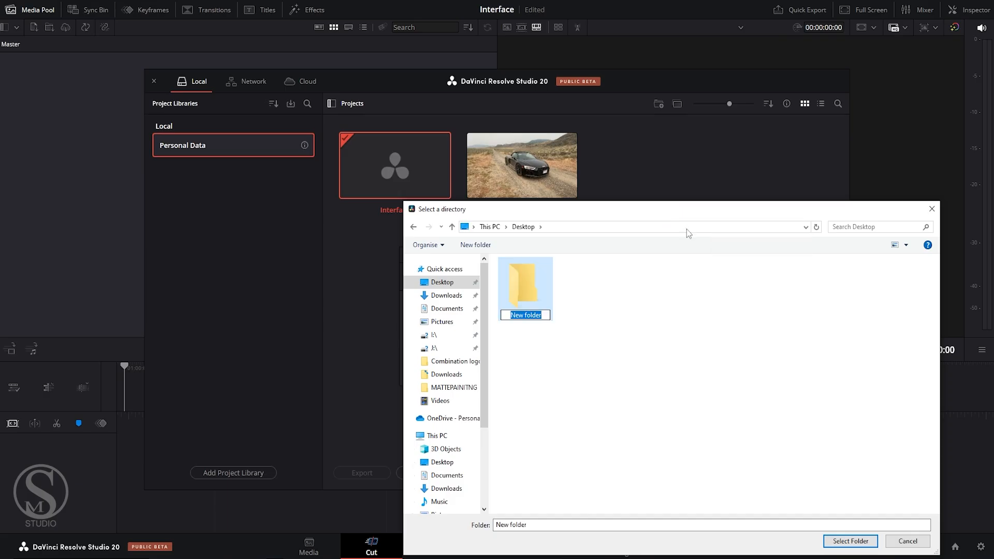
pyautogui.write('Youtube Library')
pyautogui.press('Return')
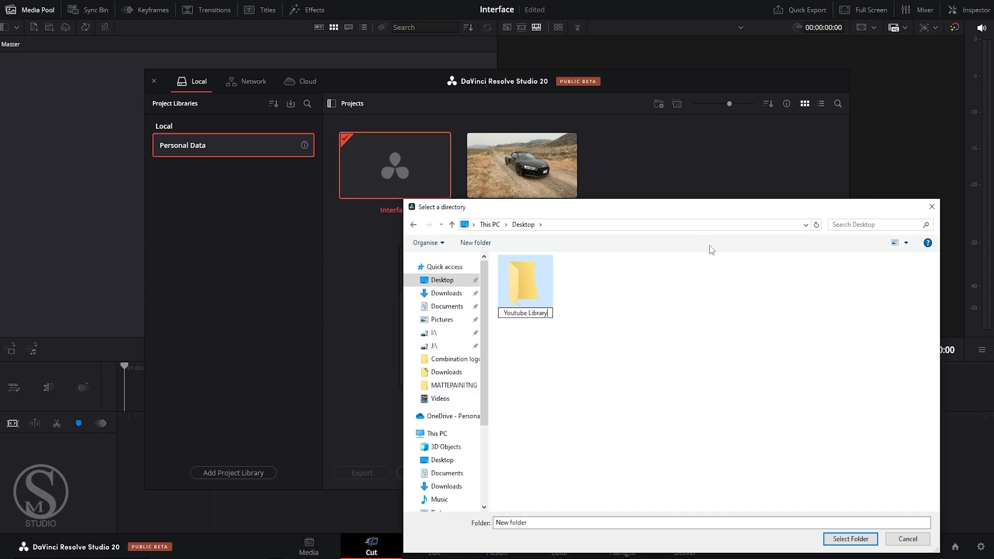
# Step: Choose the Youtube Library folder as the location and create the project library
pyautogui.click(529, 295)
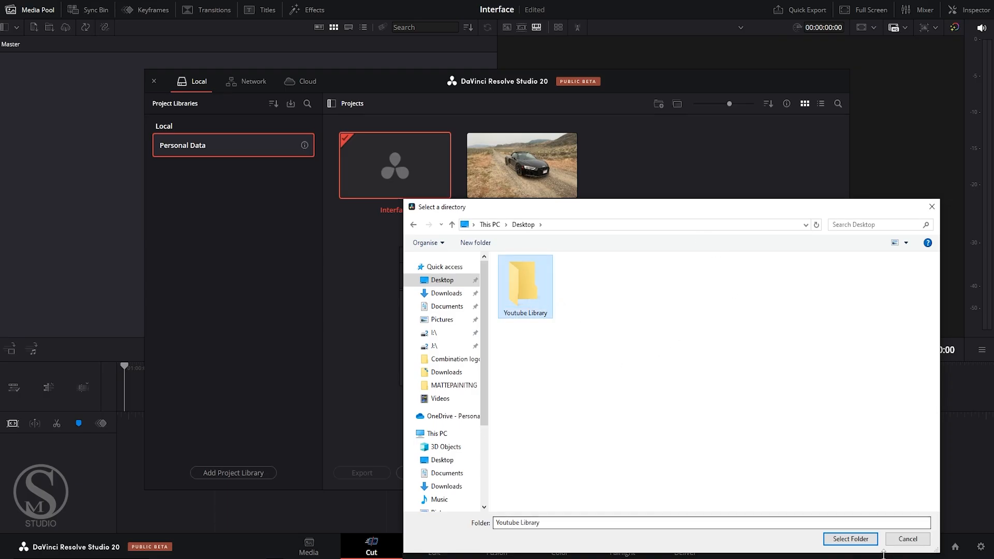
pyautogui.click(850, 540)
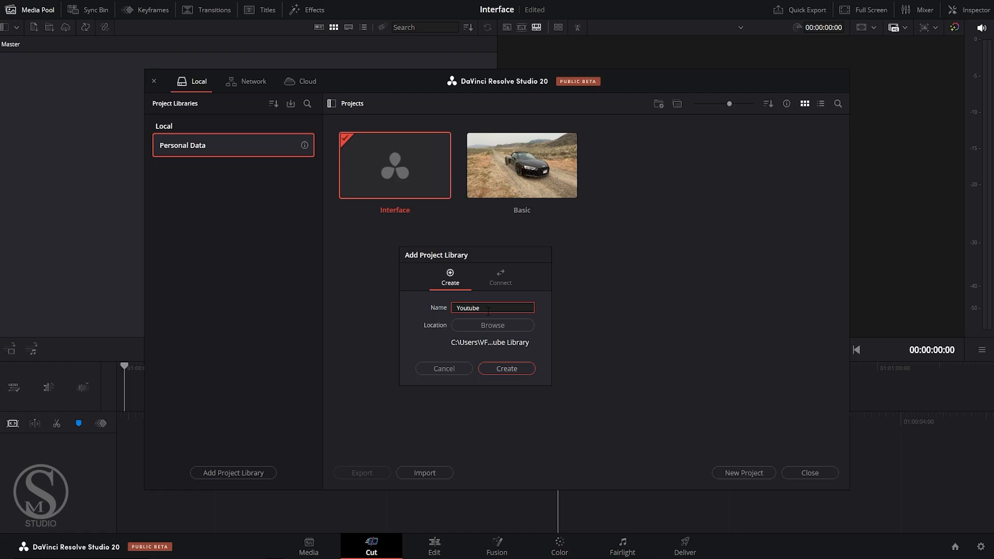
pyautogui.click(522, 368)
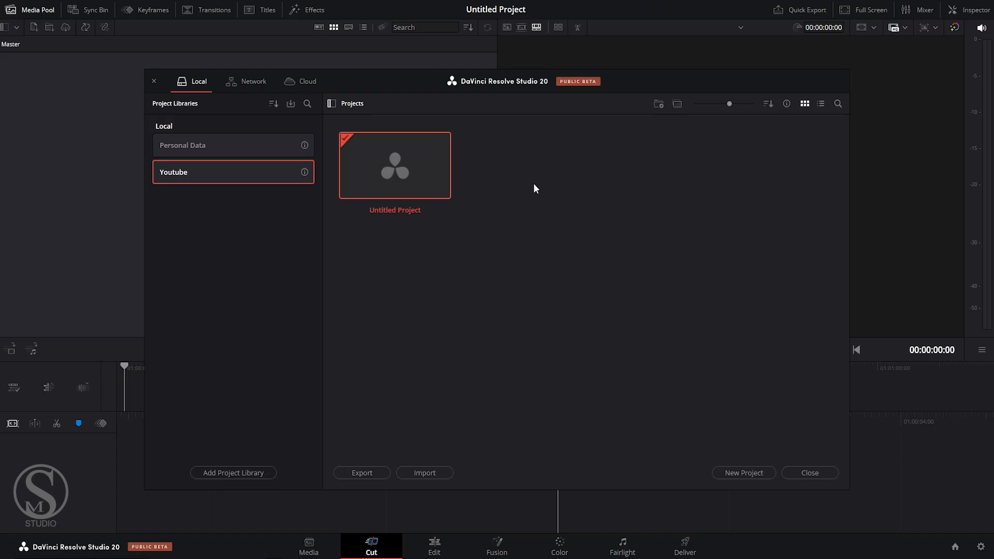
# Step: Create a new project named Ae Ep_01 in the Youtube library
pyautogui.rightClick(502, 173)
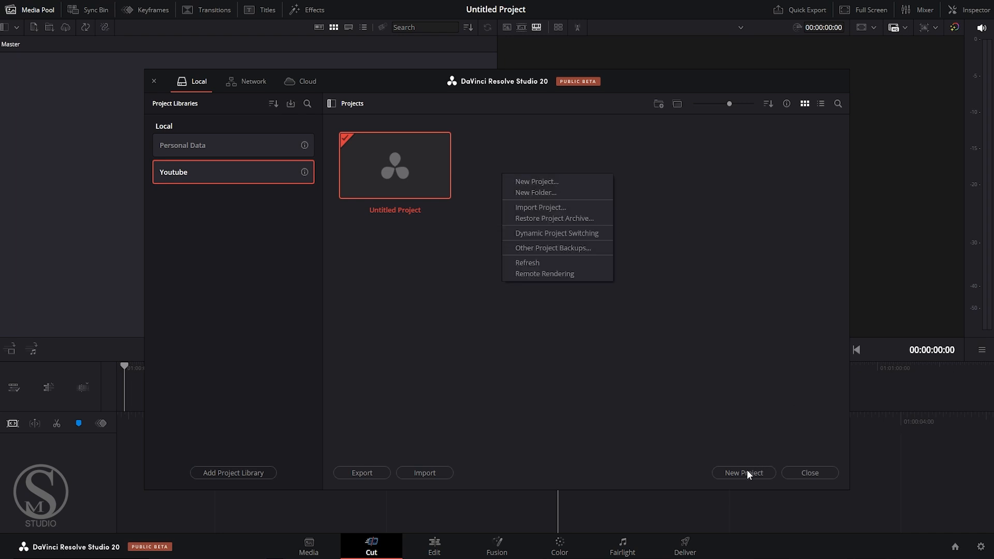
pyautogui.click(553, 185)
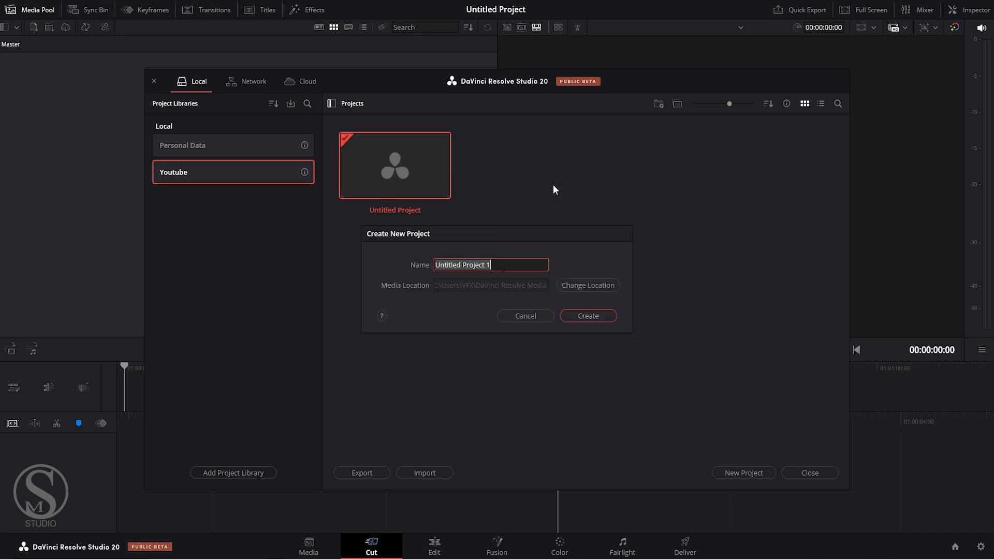
pyautogui.write('Ae')
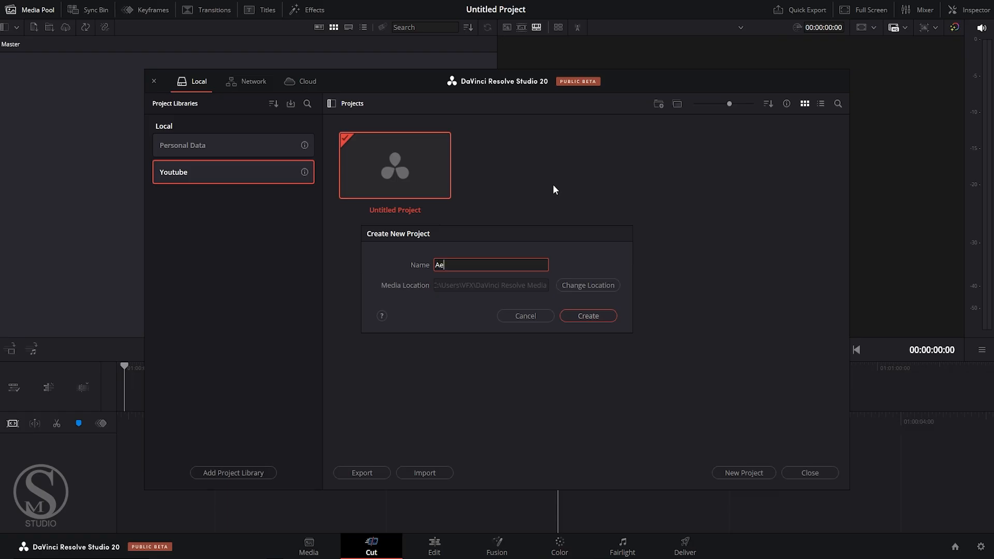
pyautogui.write(' Ep_01')
pyautogui.click(601, 316)
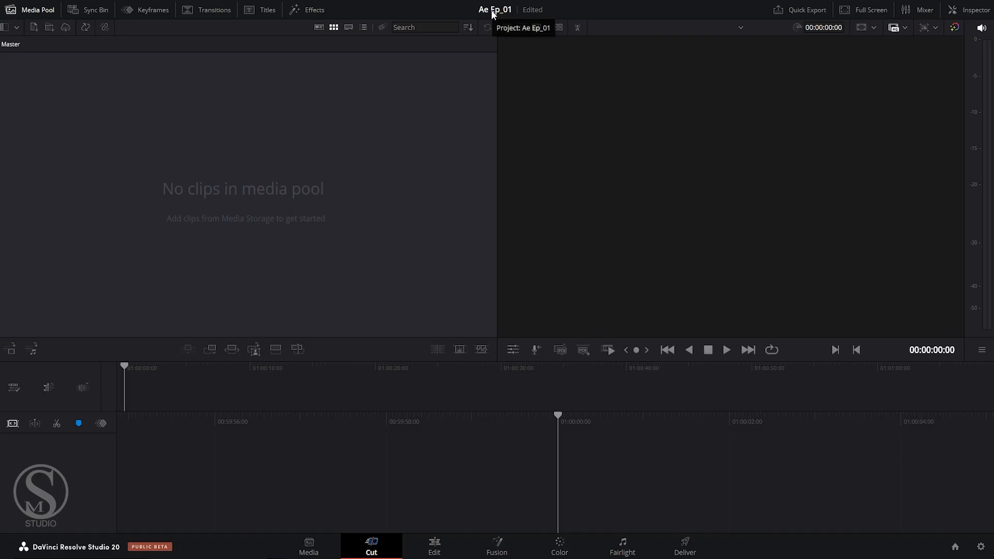
# Step: Reopen the Project Manager and start adding a new local project library named AB Company
pyautogui.click(956, 547)
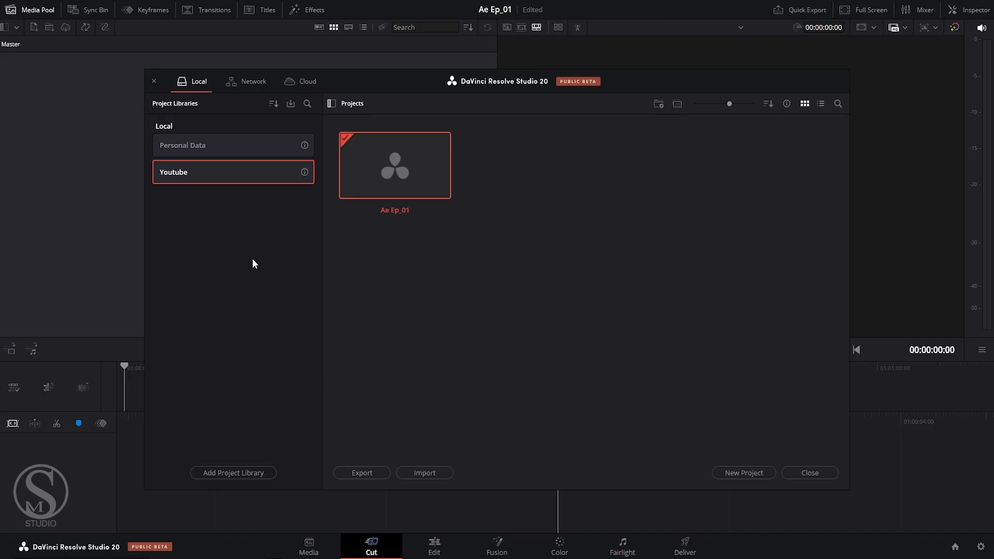
pyautogui.click(237, 472)
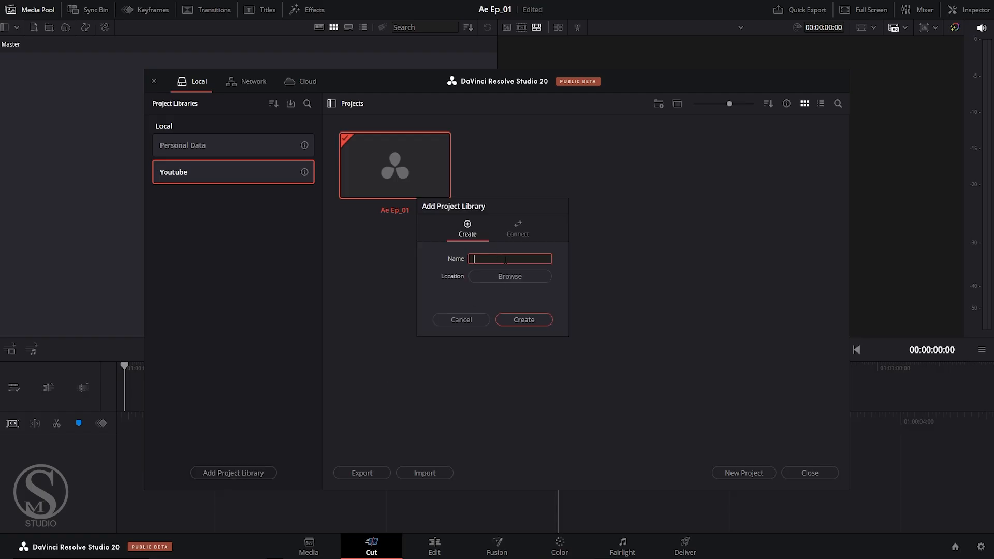
pyautogui.write('AB Company')
# Step: Browse to the Desktop for the library location and create a folder named AB Company there
pyautogui.click(510, 277)
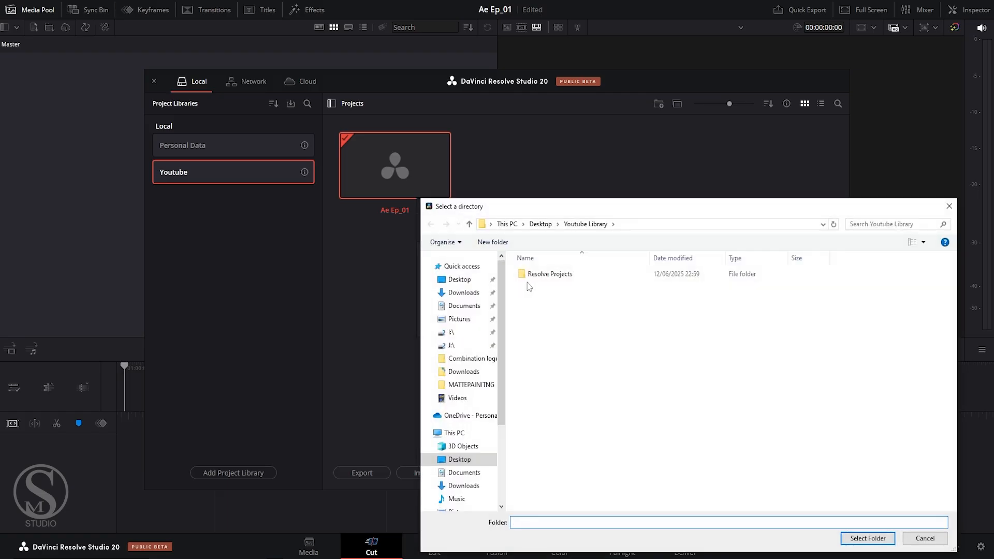
pyautogui.click(543, 226)
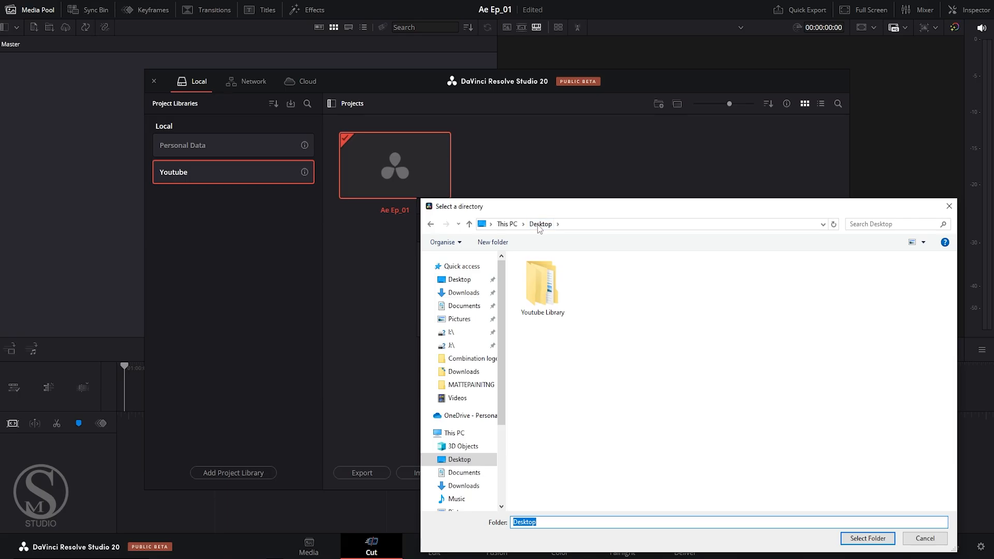
pyautogui.rightClick(624, 290)
pyautogui.moveTo(647, 403)
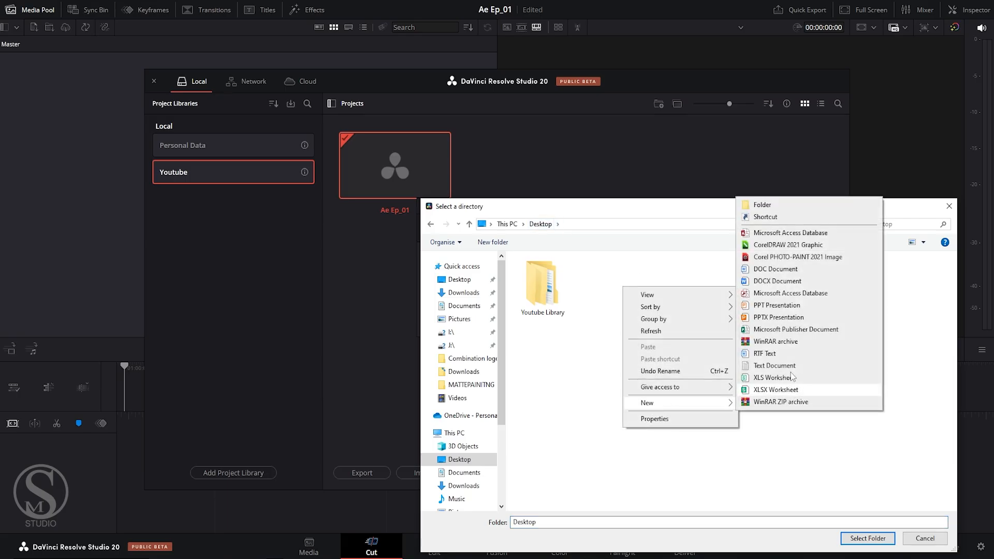
pyautogui.click(762, 205)
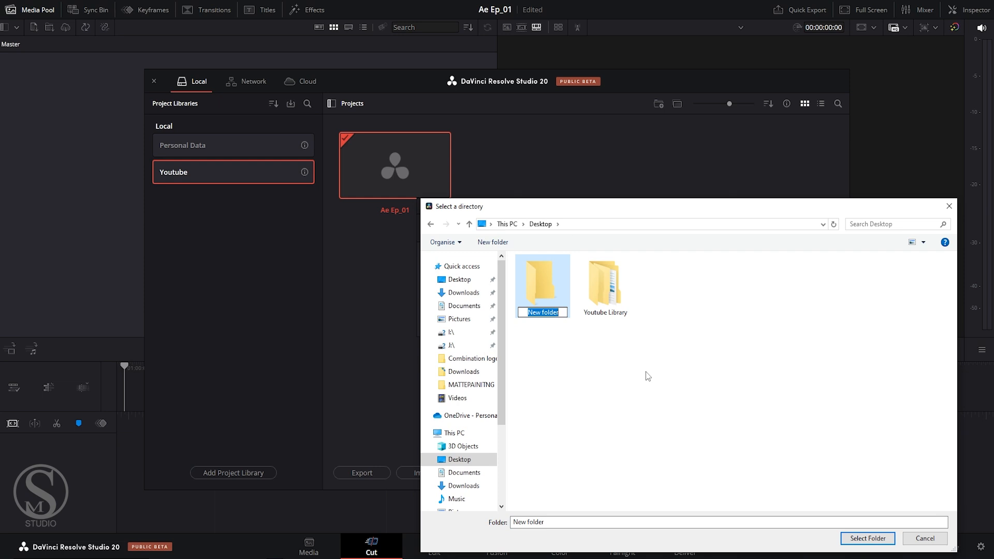
pyautogui.write('AB Company')
pyautogui.press('Return')
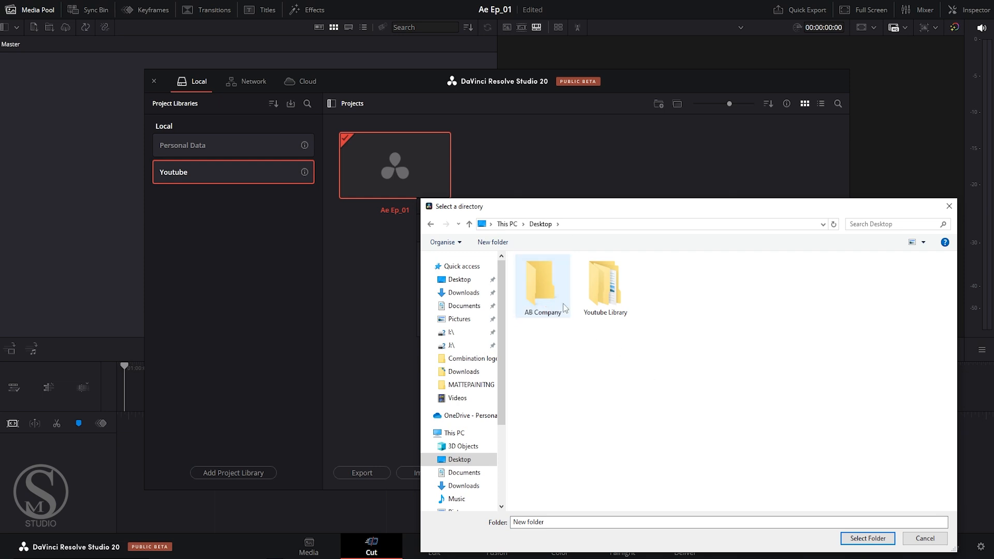
# Step: Choose the AB Company folder as the location and create the project library
pyautogui.doubleClick(551, 300)
pyautogui.click(870, 542)
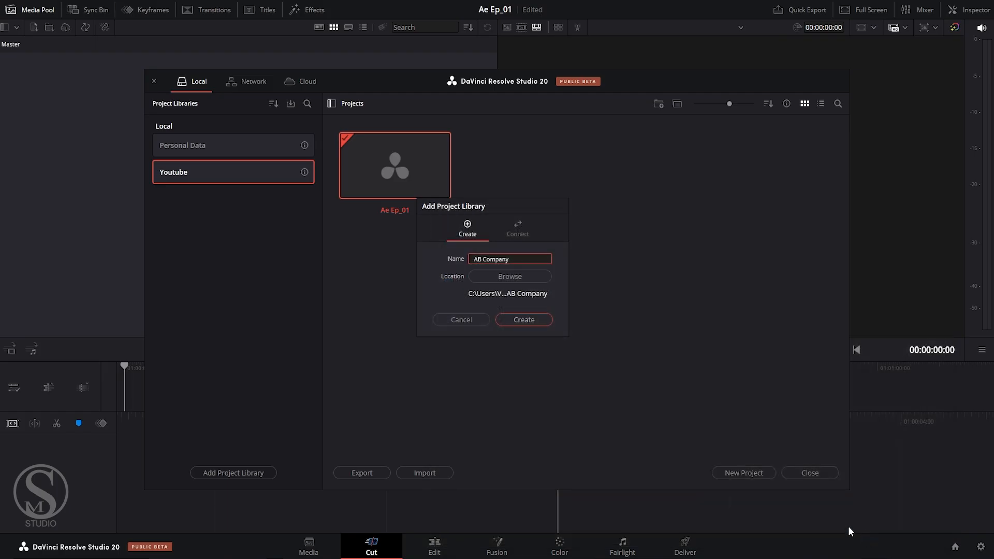
pyautogui.click(524, 320)
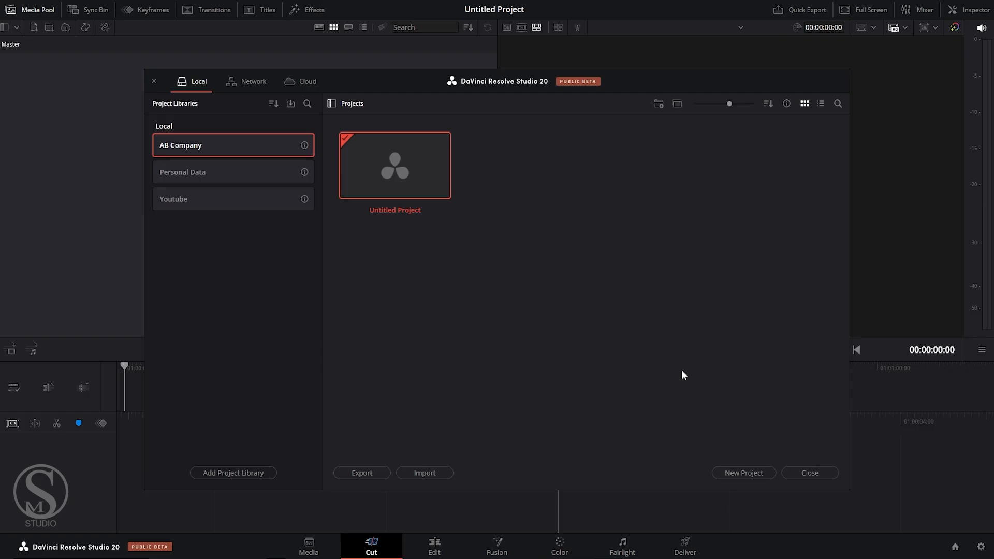
# Step: Create a new project named DOCUMENTRY in the AB Company library
pyautogui.click(734, 473)
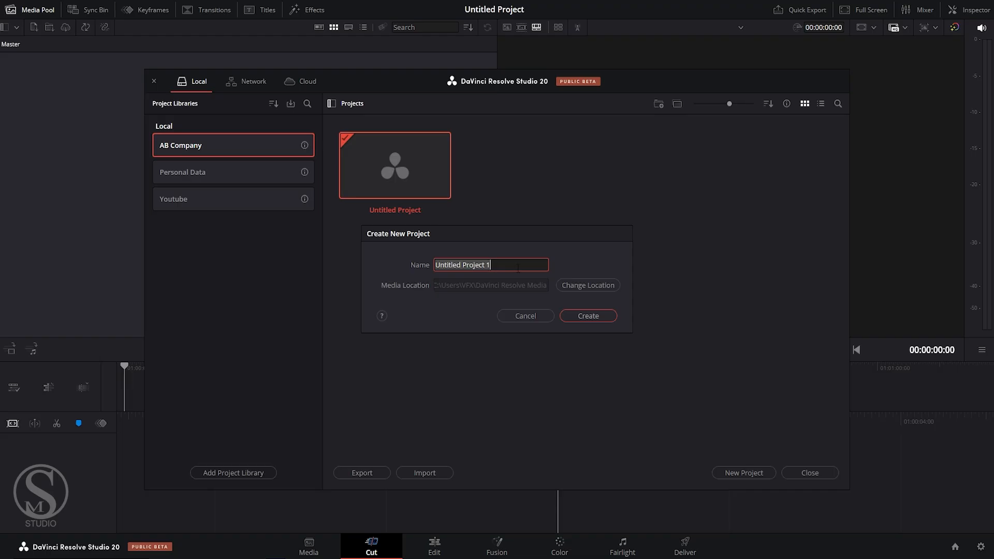
pyautogui.write('dOCUMEN')
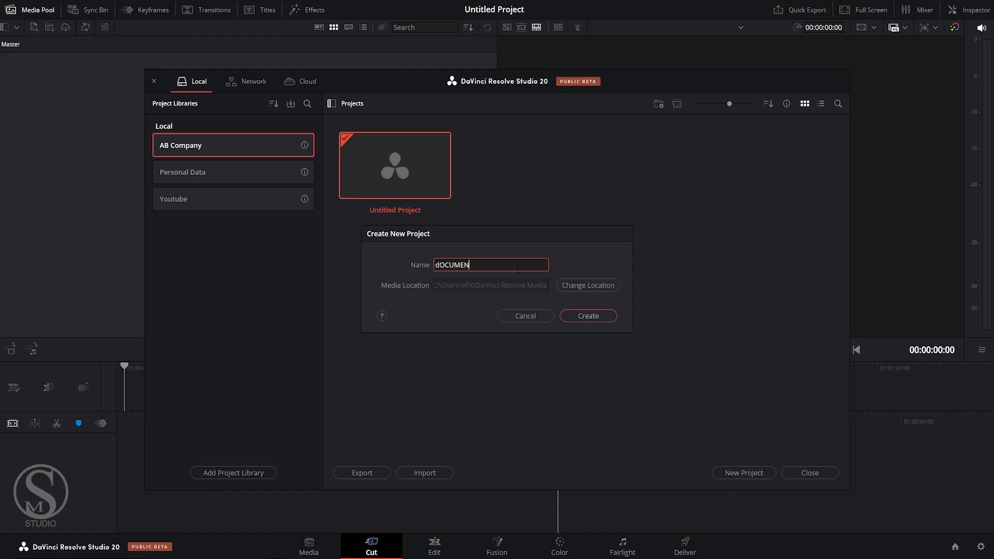
pyautogui.write('TRY')
pyautogui.click(438, 265)
pyautogui.press('BackSpace')
pyautogui.write('D')
pyautogui.click(606, 316)
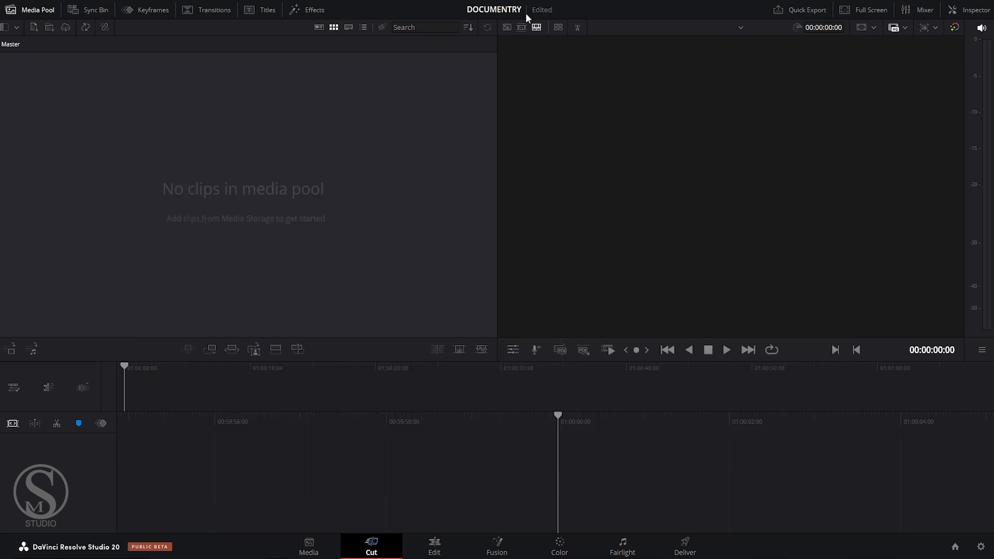
# Step: Reopen the Project Manager and switch to the Personal Data library to view its projects
pyautogui.click(955, 548)
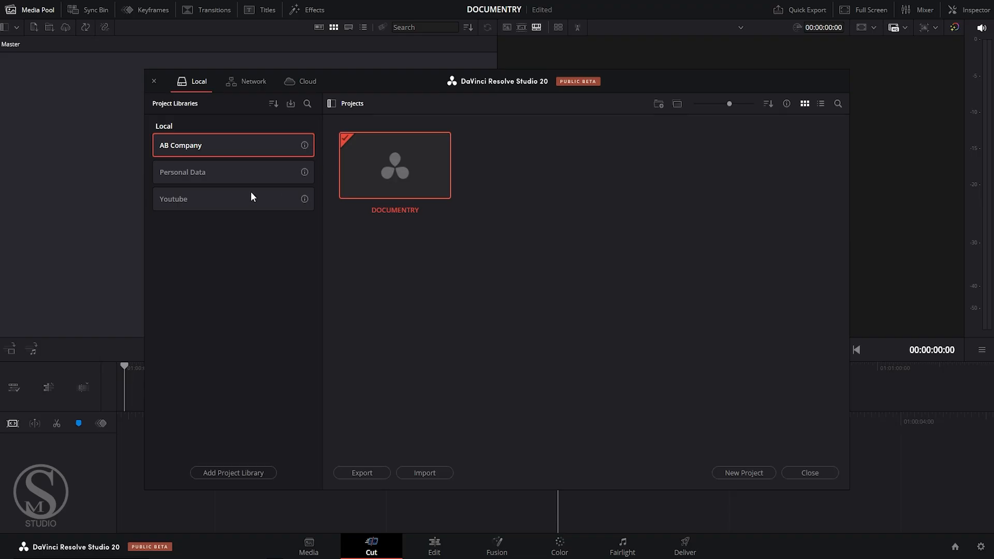
pyautogui.click(226, 176)
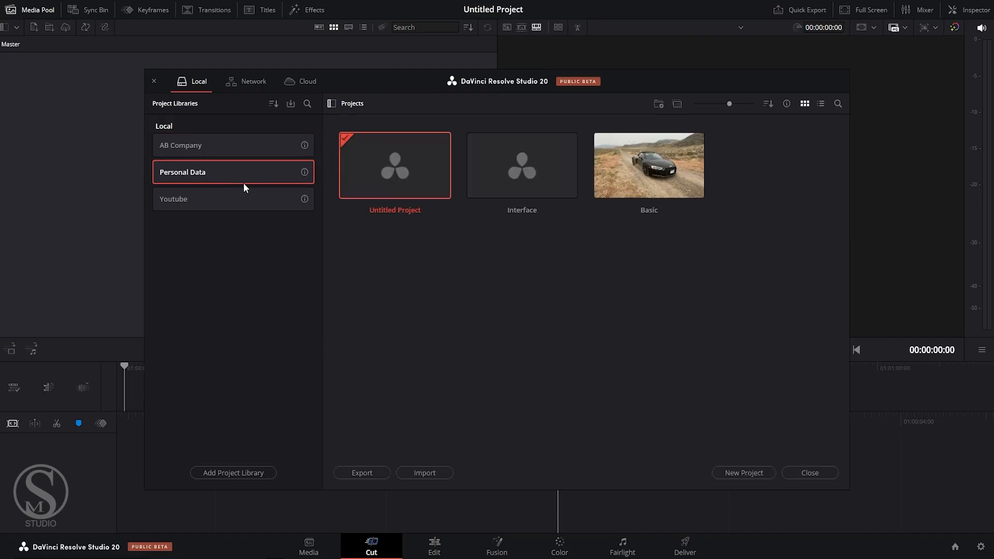
pyautogui.moveTo(415, 276); pyautogui.dragTo(611, 189)
pyautogui.moveTo(500, 294); pyautogui.dragTo(558, 181)
pyautogui.moveTo(601, 314); pyautogui.dragTo(672, 183)
pyautogui.click(641, 332)
# Step: Look at the commands offered for the Basic project, dismiss them, and open the project
pyautogui.click(673, 168)
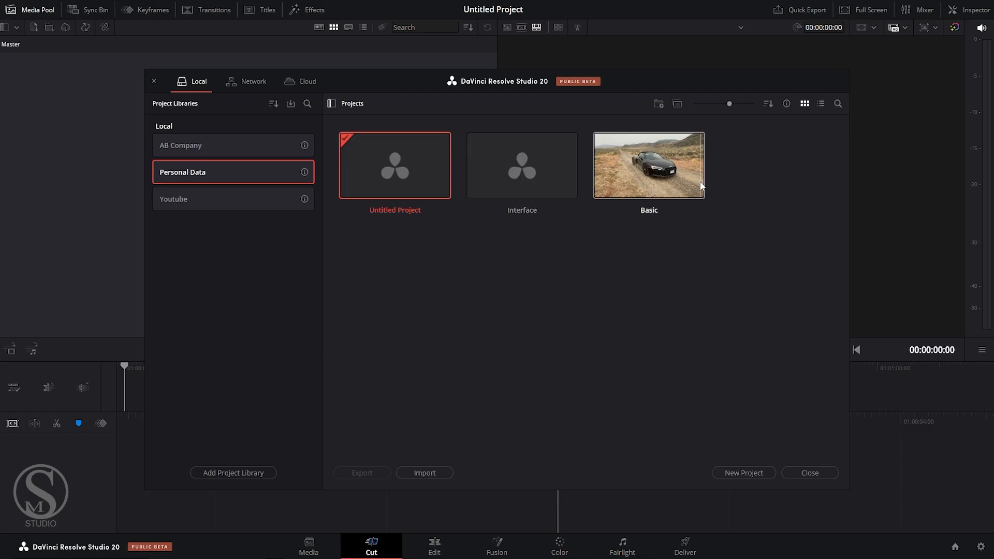
pyautogui.rightClick(674, 165)
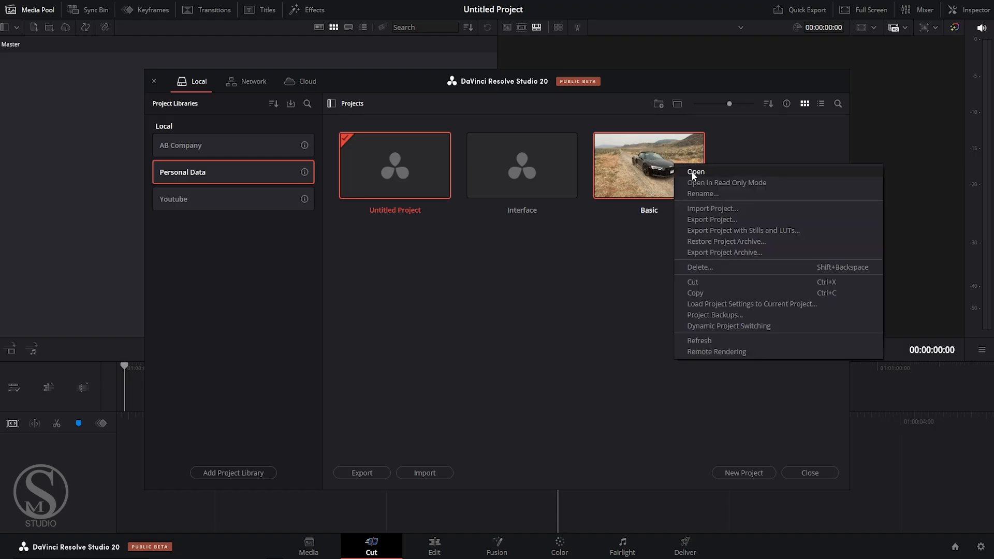
pyautogui.click(588, 335)
pyautogui.click(644, 196)
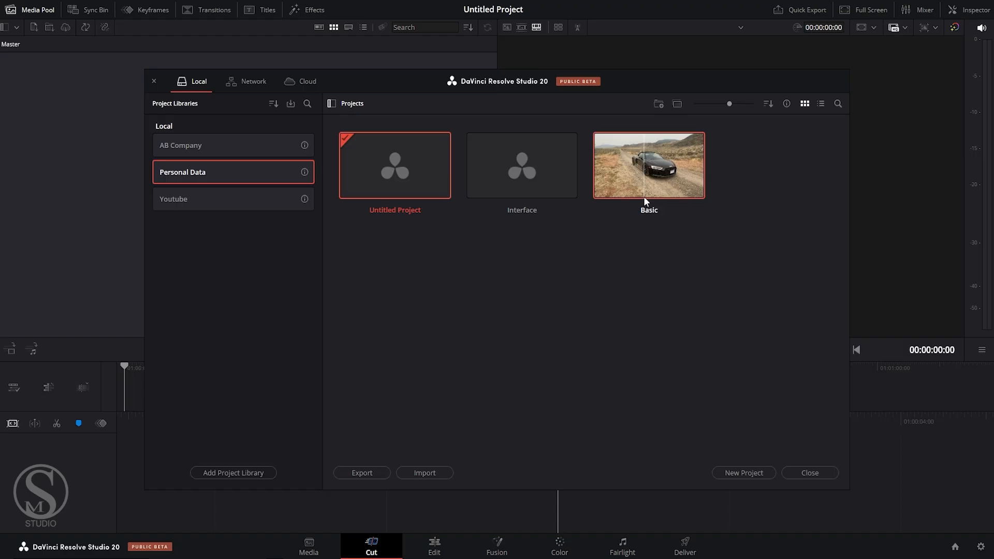
pyautogui.doubleClick(645, 194)
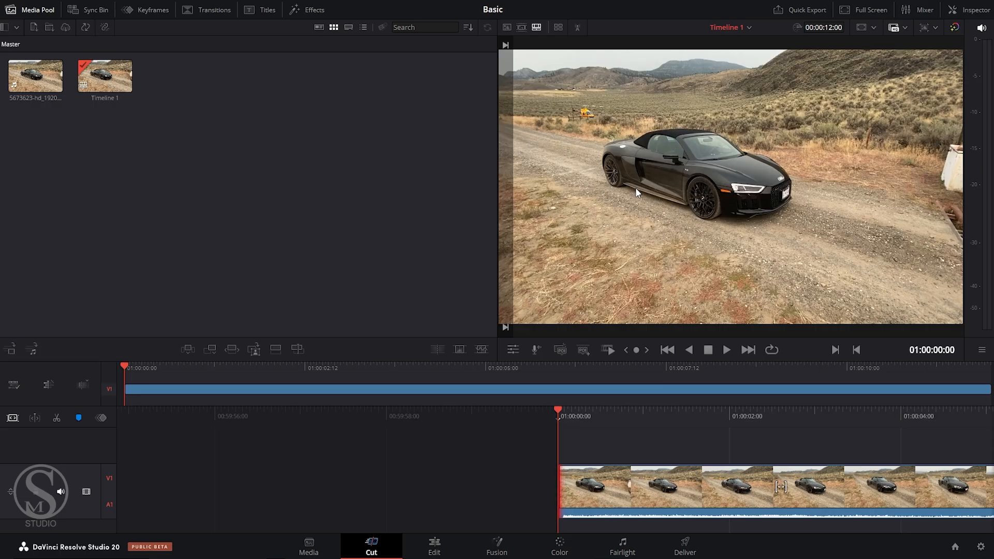
# Step: Open the Personal Data library's file location on disk, then bring the Project Manager over the folder window and shift it for comparison
pyautogui.click(955, 547)
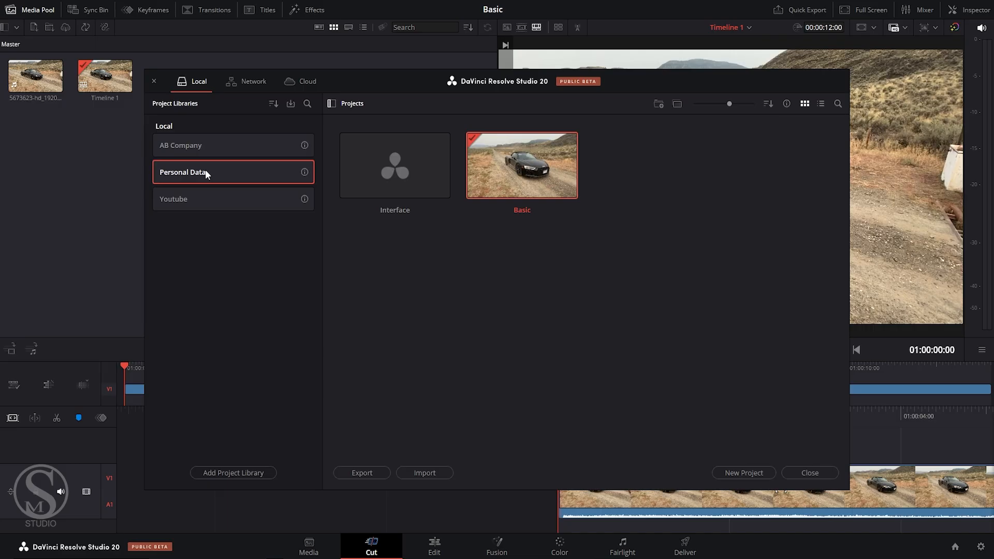
pyautogui.click(305, 172)
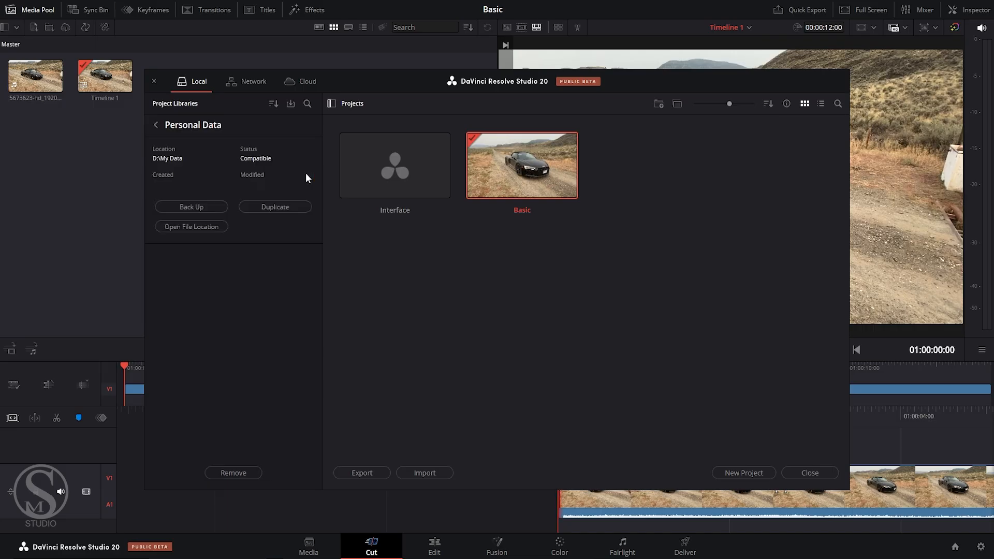
pyautogui.click(184, 226)
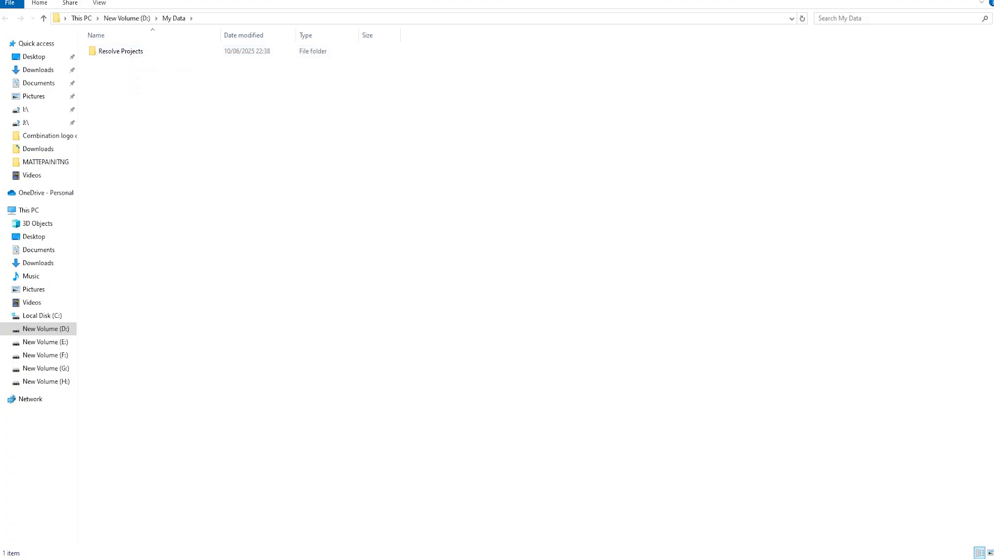
pyautogui.moveTo(287, 557)
pyautogui.click(307, 540)
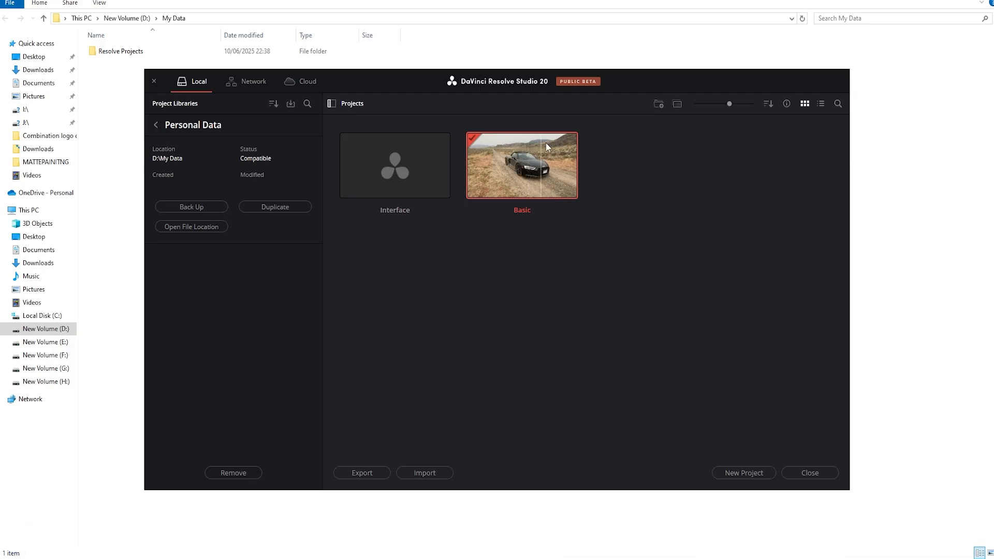
pyautogui.moveTo(638, 82); pyautogui.dragTo(600, 113)
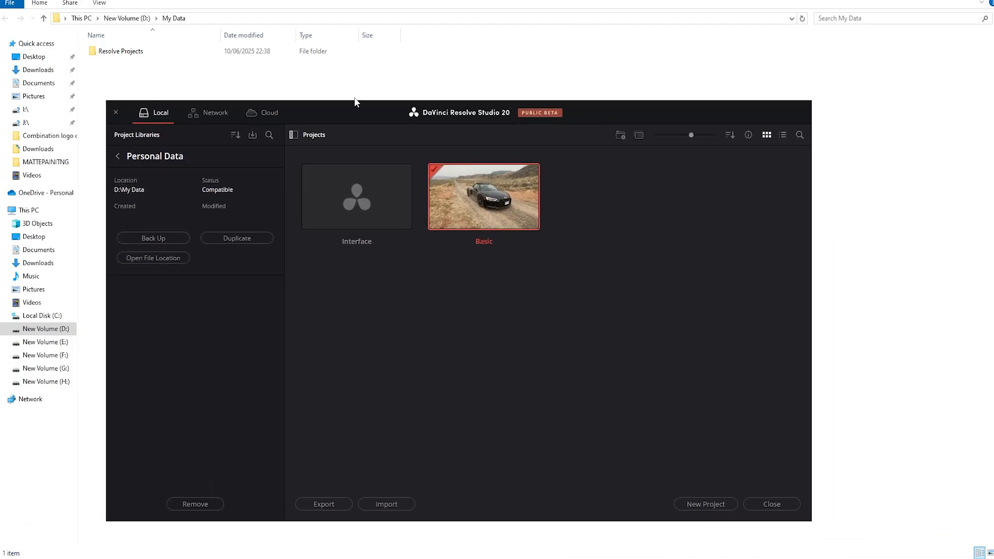
# Step: Browse the library folder through Resolve Projects, Users, guest and Projects, compare it with the Project Manager, and open the Basic folder
pyautogui.click(123, 55)
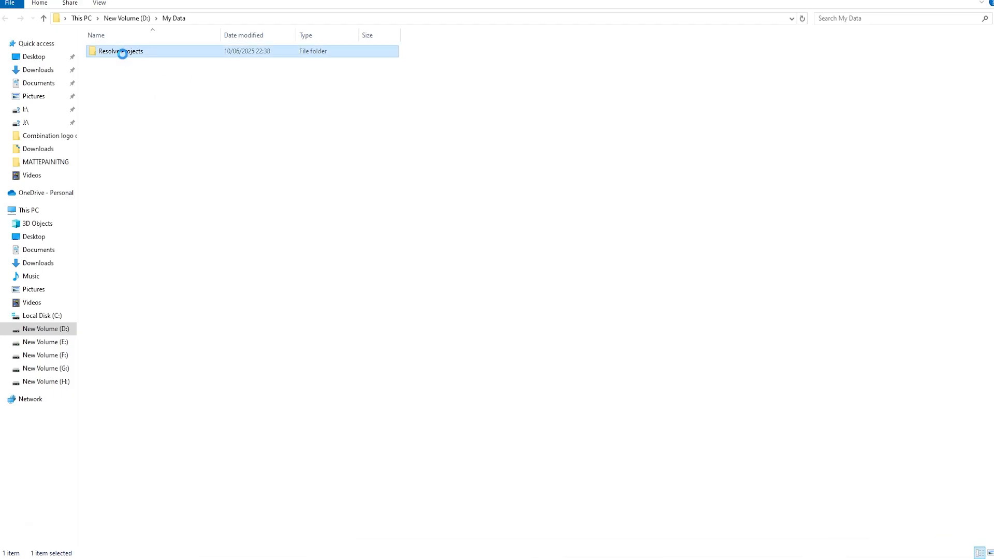
pyautogui.rightClick(124, 55)
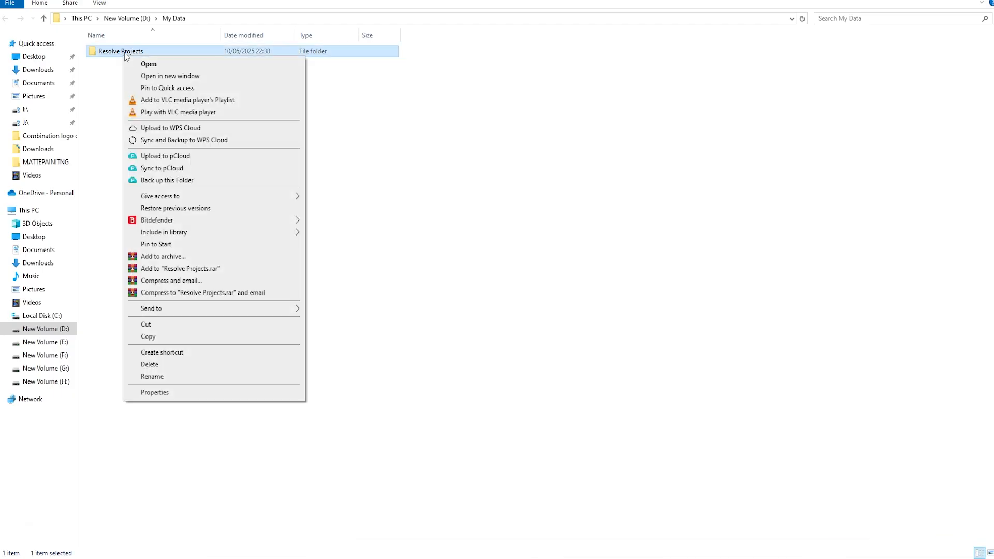
pyautogui.click(149, 64)
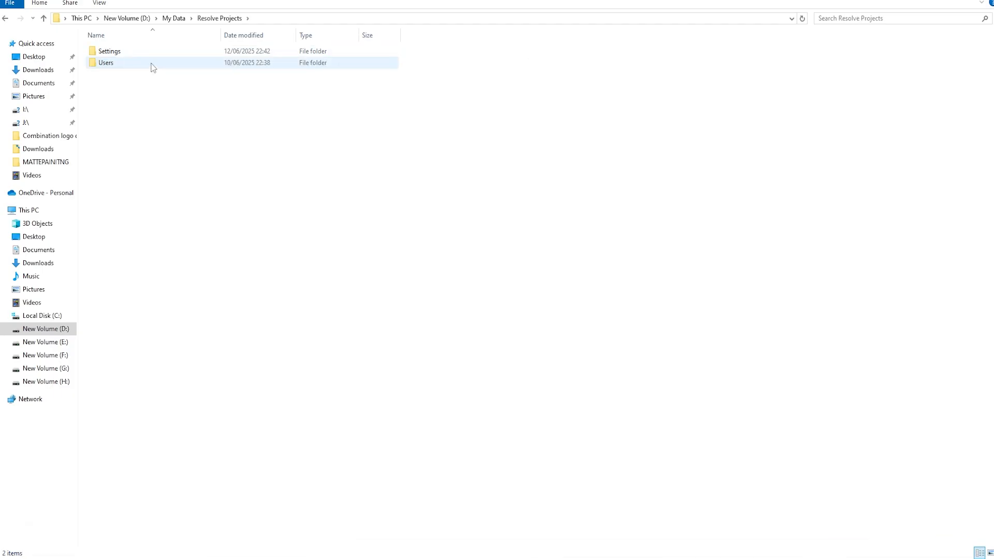
pyautogui.doubleClick(113, 67)
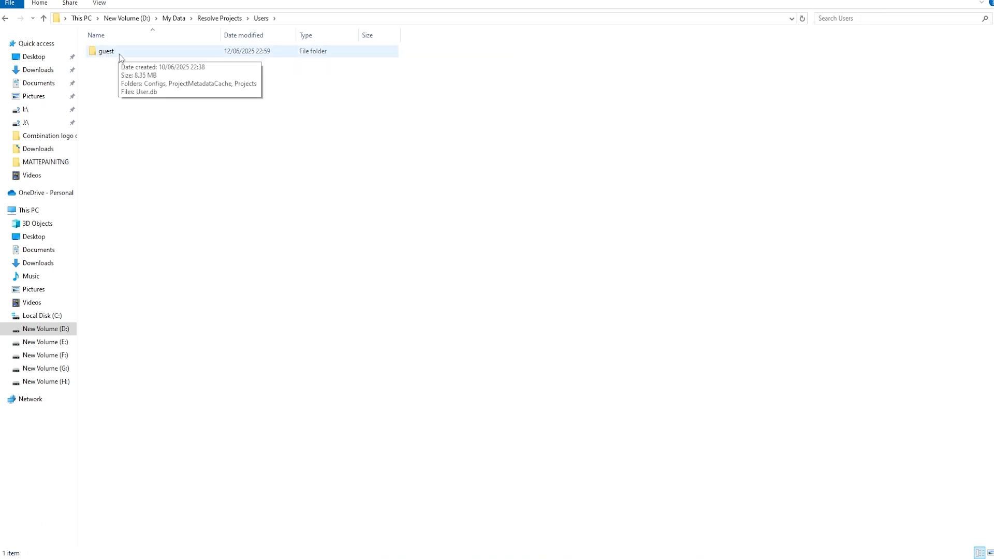
pyautogui.doubleClick(119, 54)
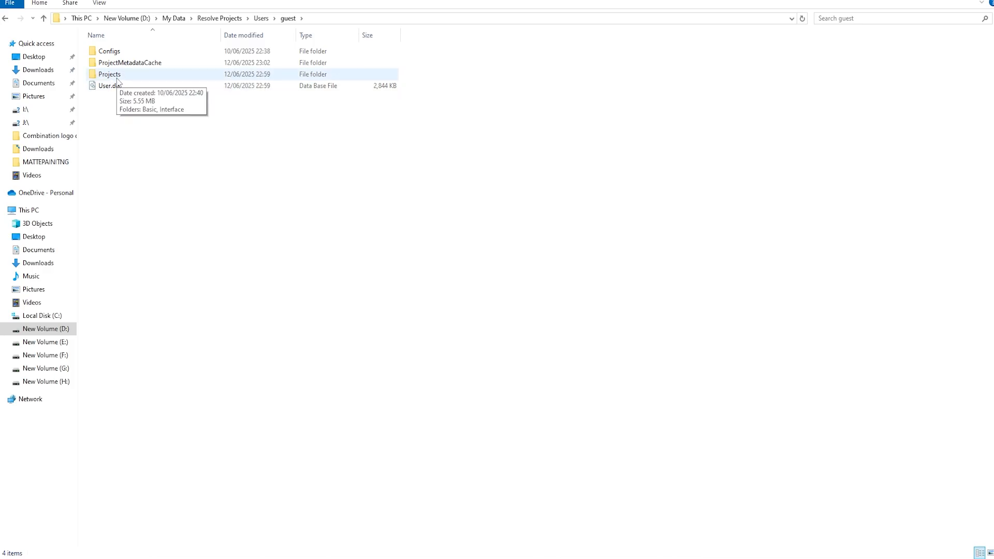
pyautogui.doubleClick(117, 78)
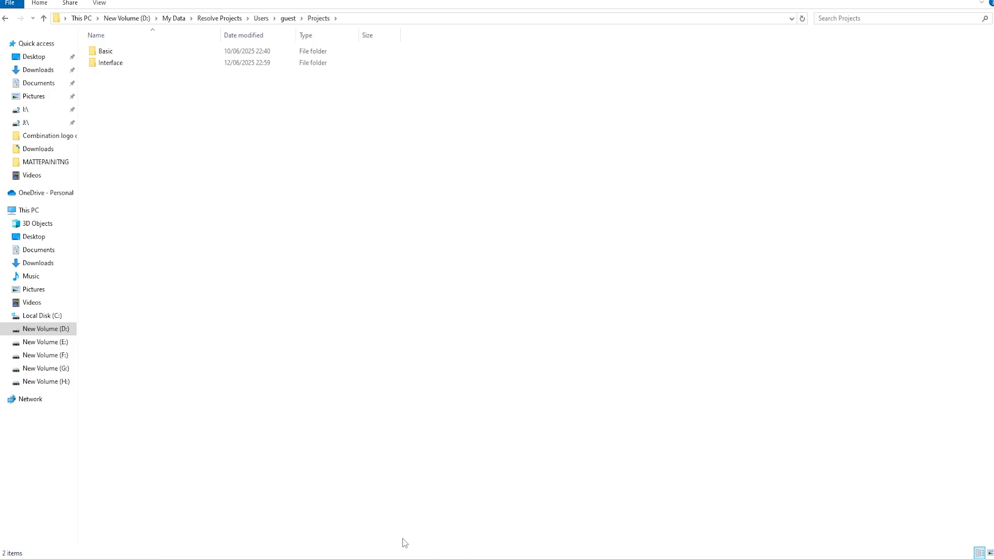
pyautogui.click(325, 541)
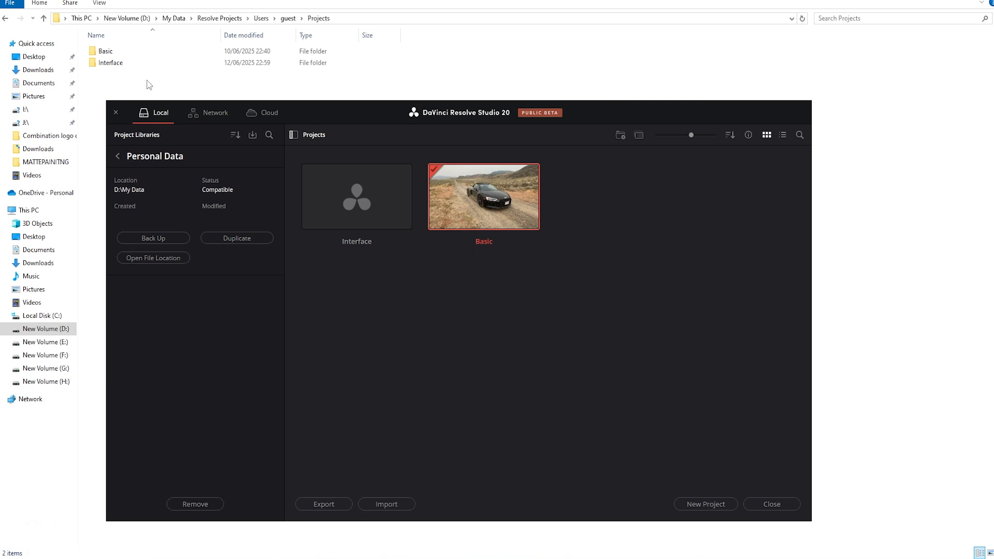
pyautogui.doubleClick(111, 52)
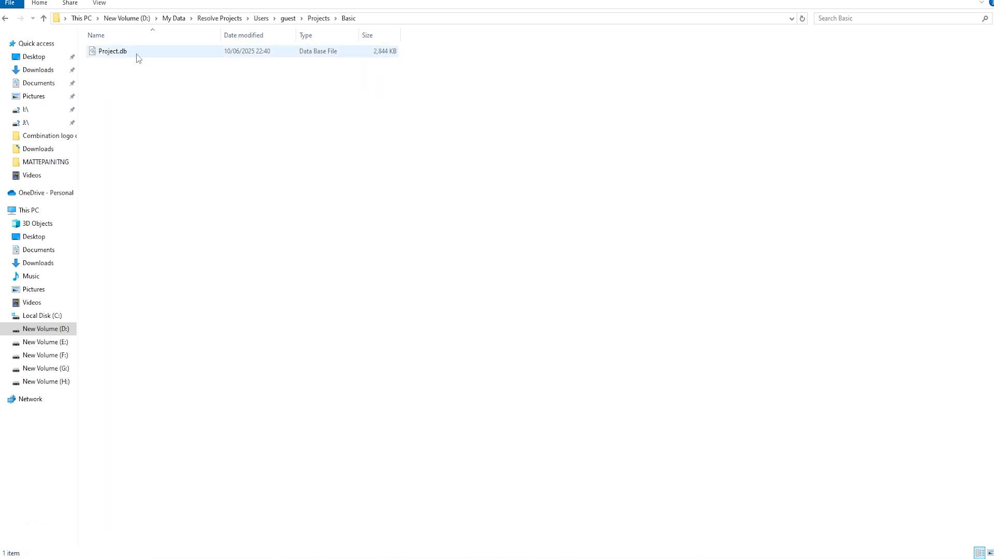
# Step: Go back to the Projects folder, look inside the Interface folder, and return to Projects
pyautogui.hotkey('alt', 'Left')
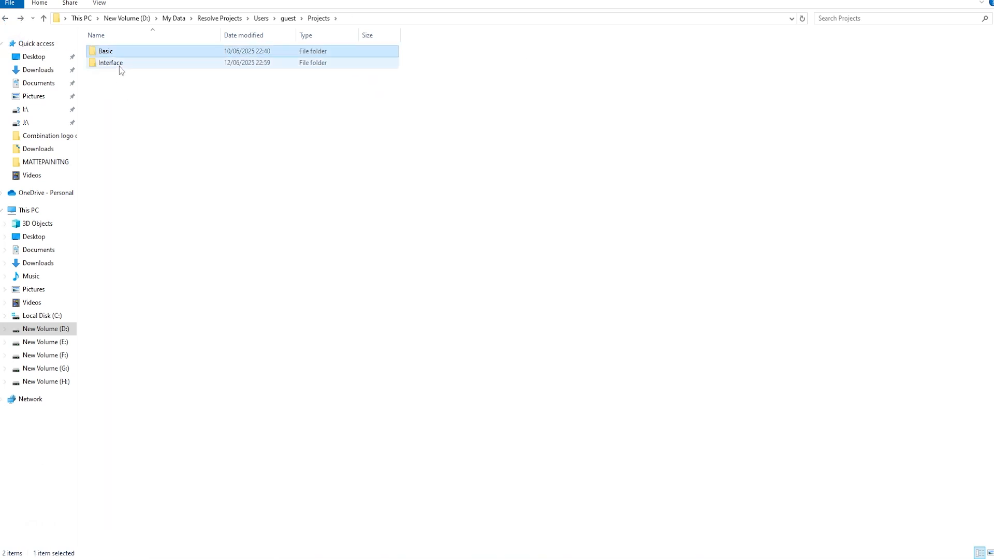
pyautogui.doubleClick(119, 64)
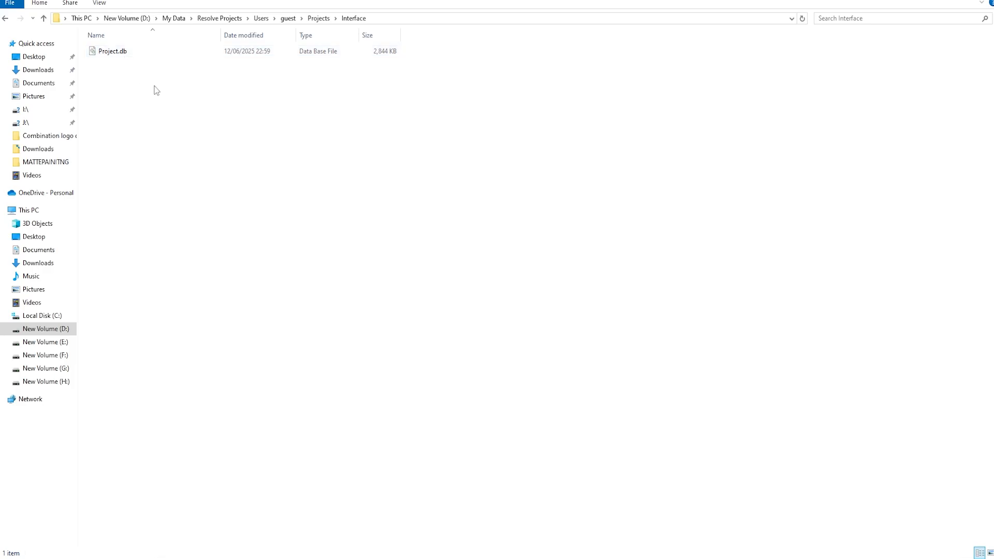
pyautogui.click(6, 19)
# Step: Return to the Basic project by way of the Project Manager and darken the car clip on the Color page by lowering its custom curve's midpoint
pyautogui.click(361, 287)
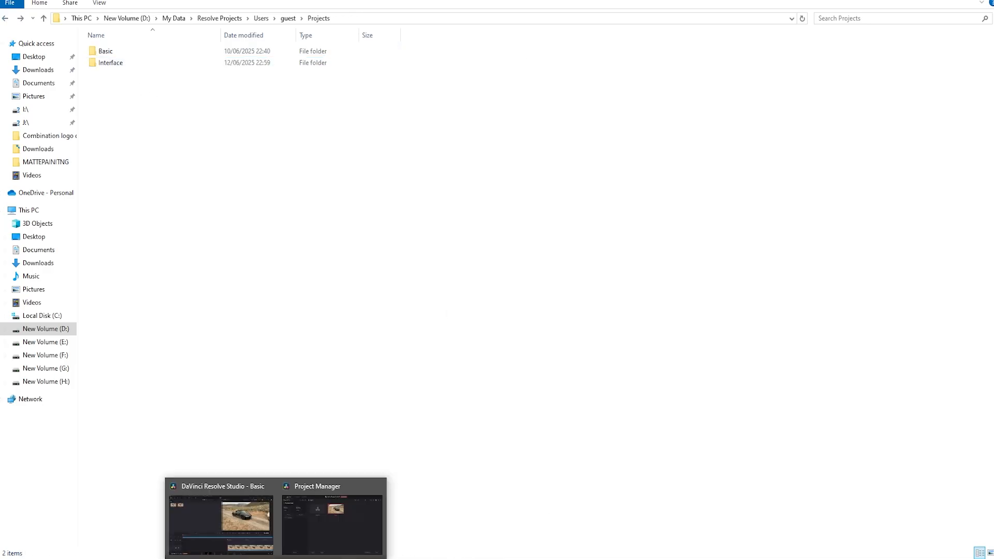
pyautogui.click(332, 518)
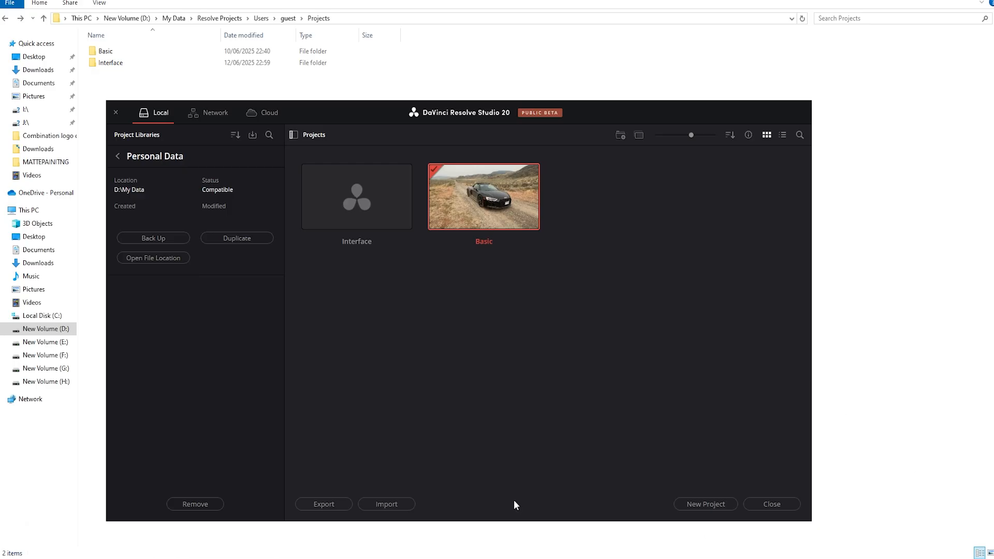
pyautogui.click(767, 505)
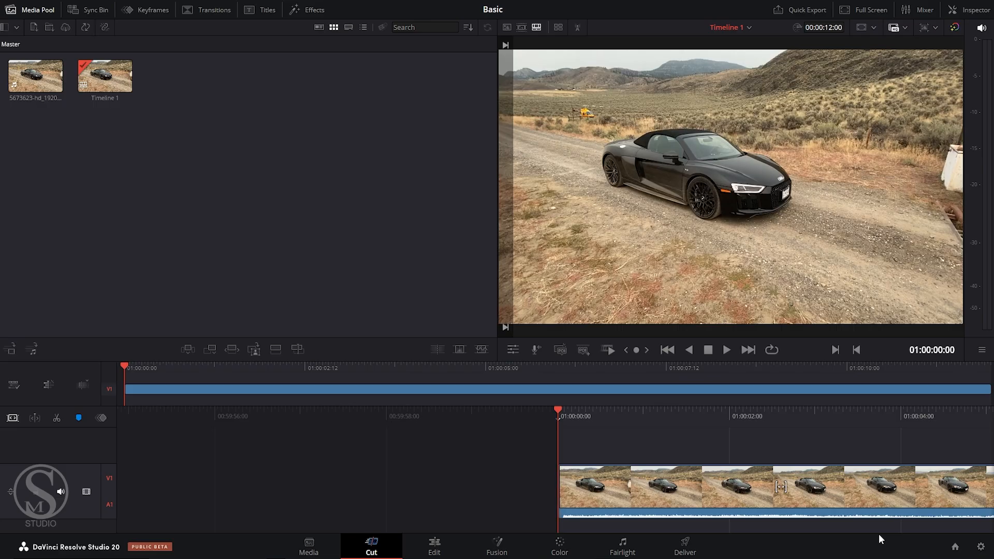
pyautogui.click(559, 546)
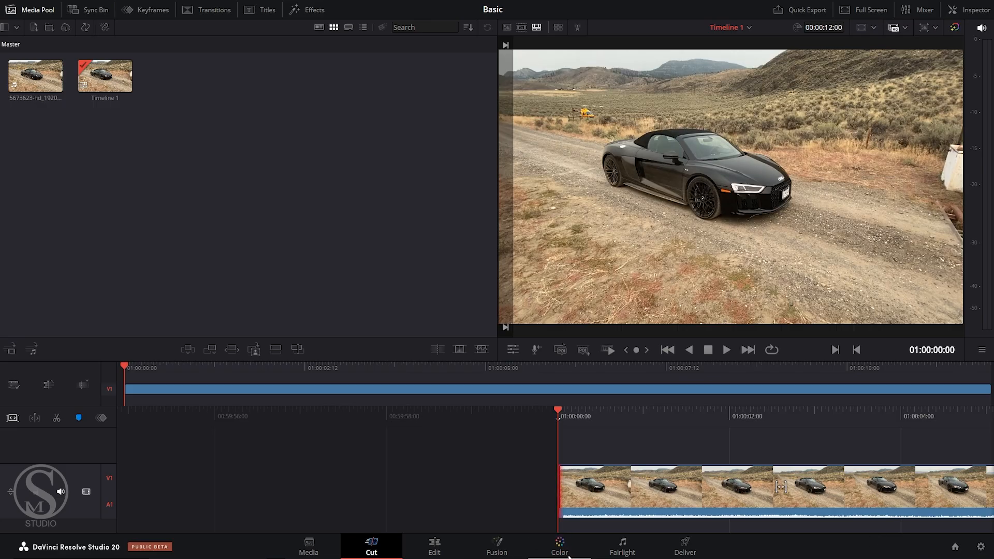
pyautogui.moveTo(519, 444); pyautogui.dragTo(532, 480)
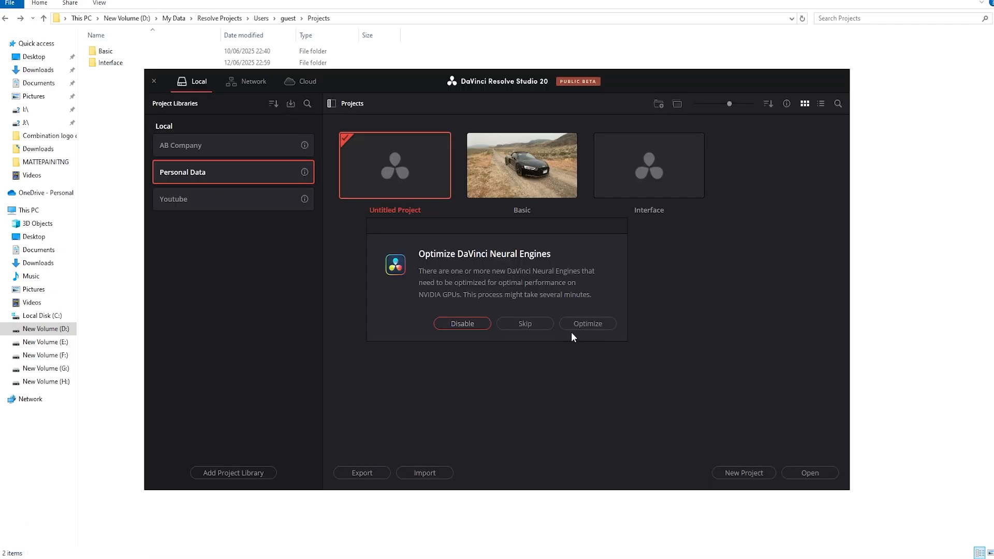
# Step: Skip the neural engine optimization and reopen the Basic project from the Personal Data library, switching to its Media page
pyautogui.click(525, 323)
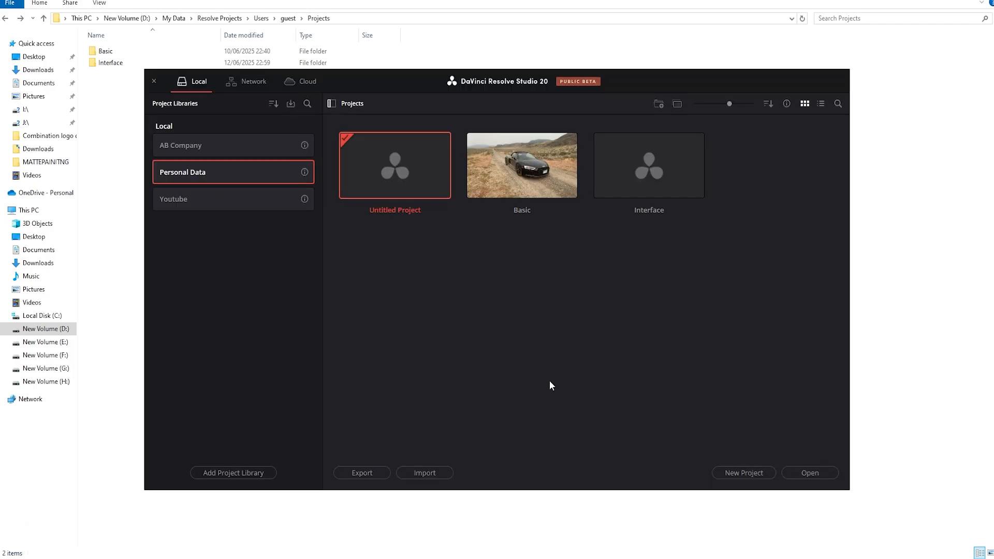
pyautogui.doubleClick(538, 194)
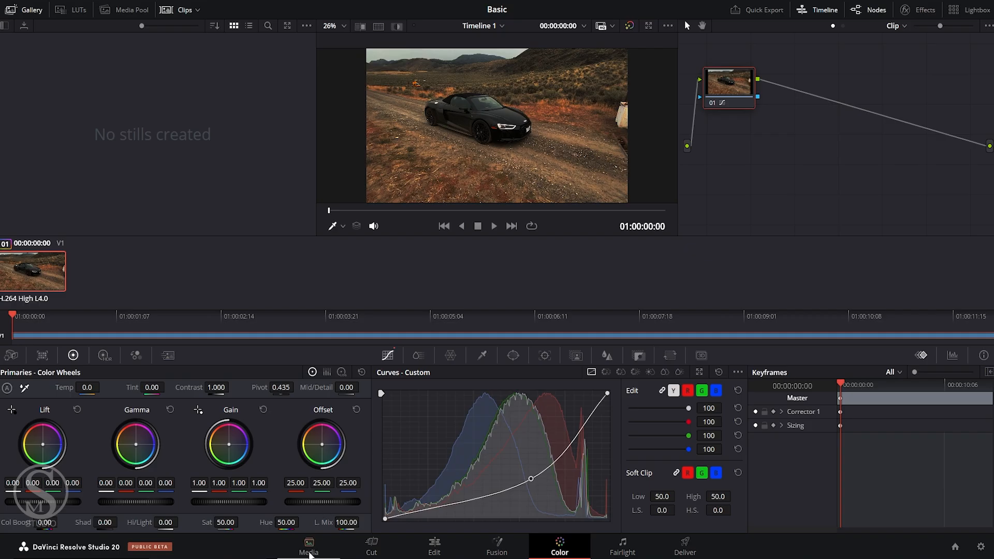
pyautogui.click(309, 548)
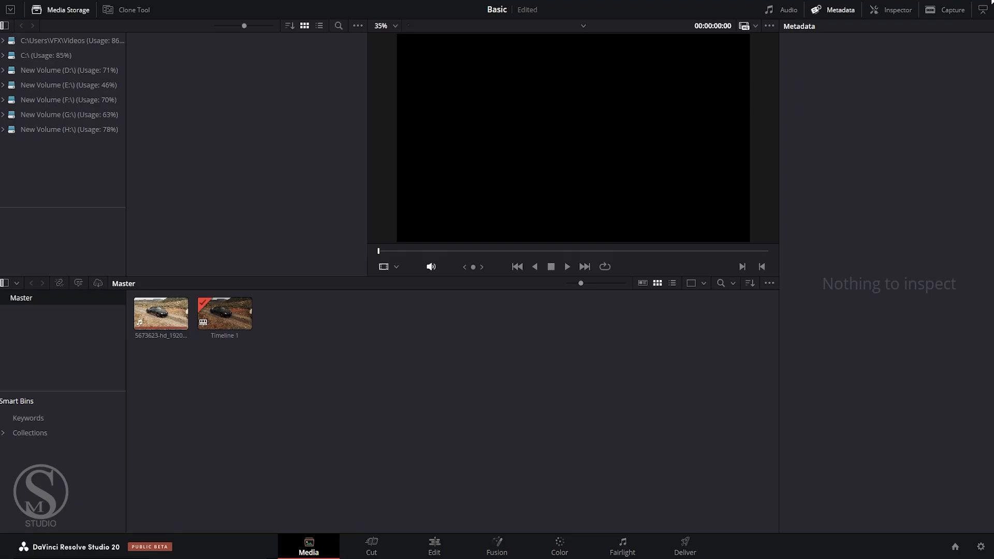
# Step: Open the Interface project from the Personal Data library, and switch to the Youtube library to open its Ae Ep_01 project
pyautogui.click(956, 547)
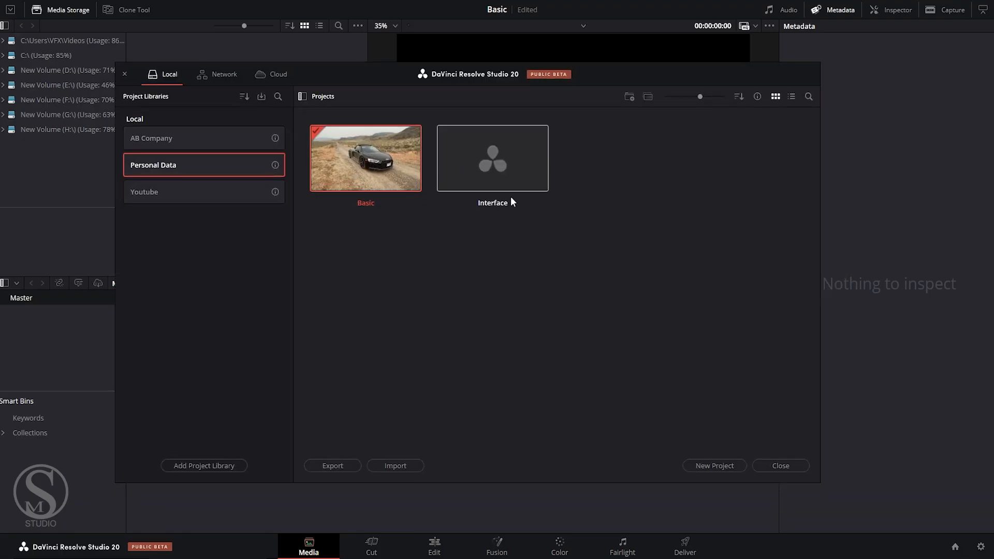
pyautogui.doubleClick(477, 169)
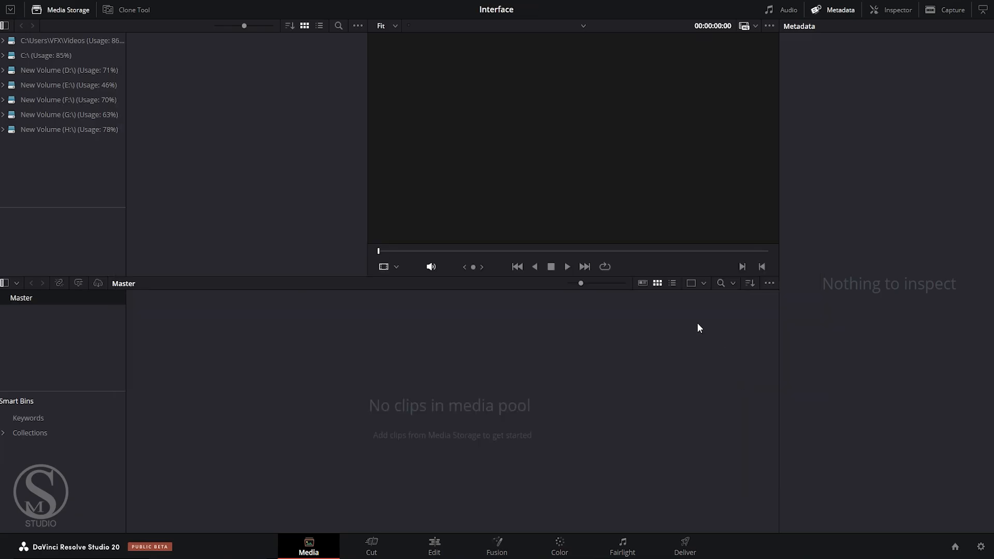
pyautogui.click(955, 546)
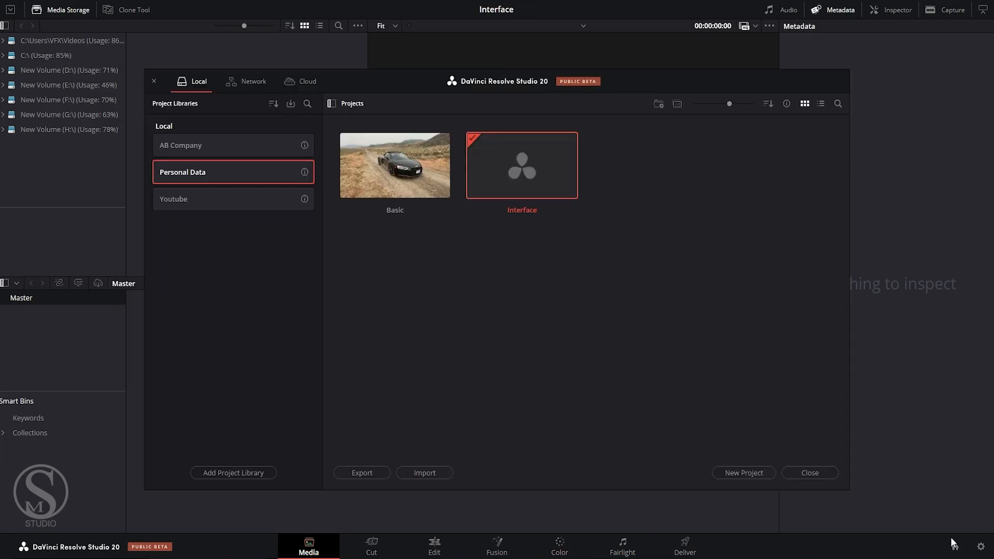
pyautogui.click(182, 199)
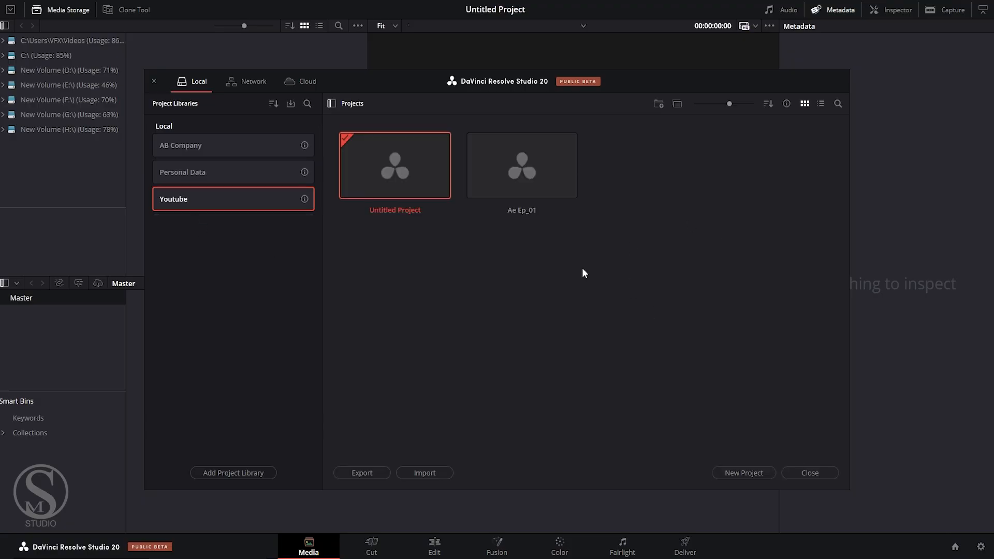
pyautogui.doubleClick(534, 191)
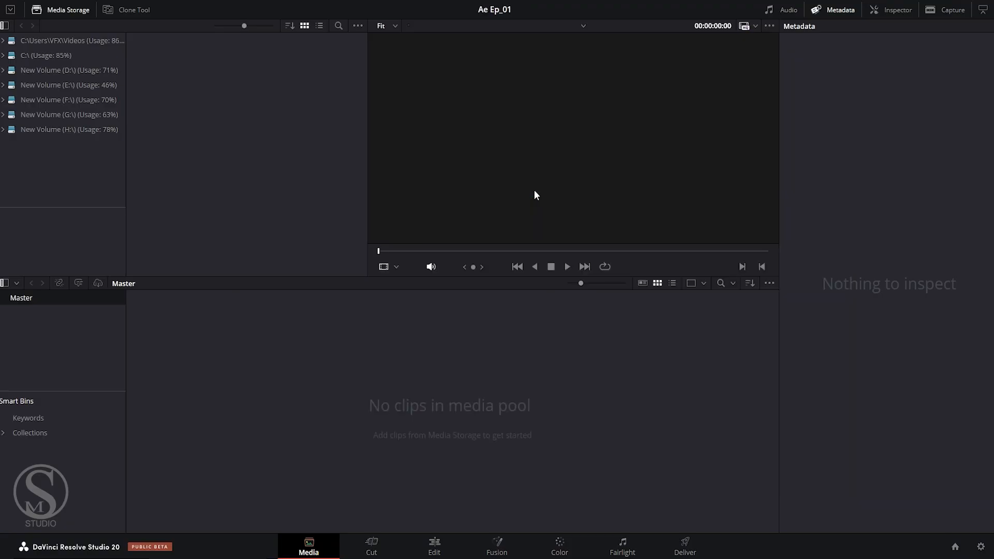
# Step: Reopen the Project Manager and view the projects of the AB Company, Personal Data and Youtube libraries in turn
pyautogui.click(955, 547)
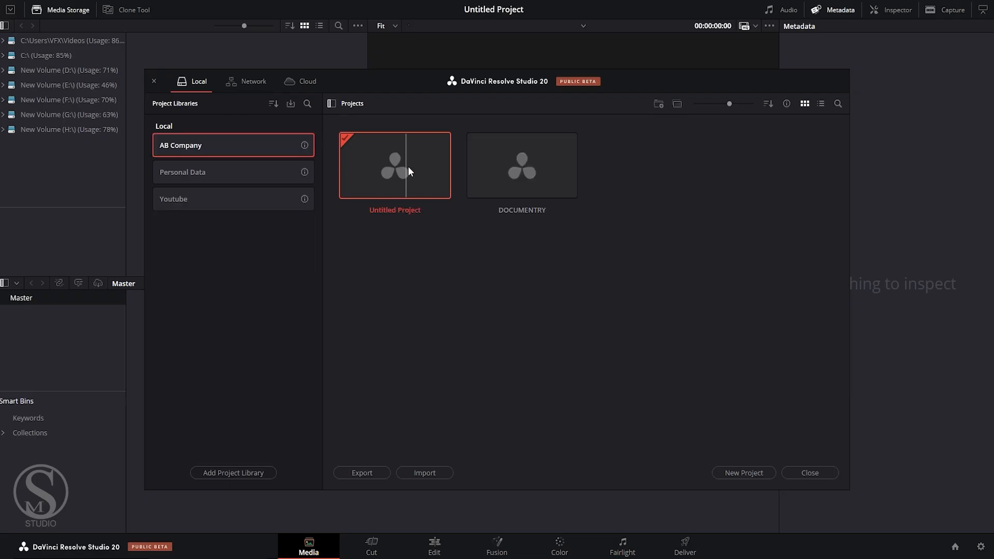
pyautogui.click(186, 179)
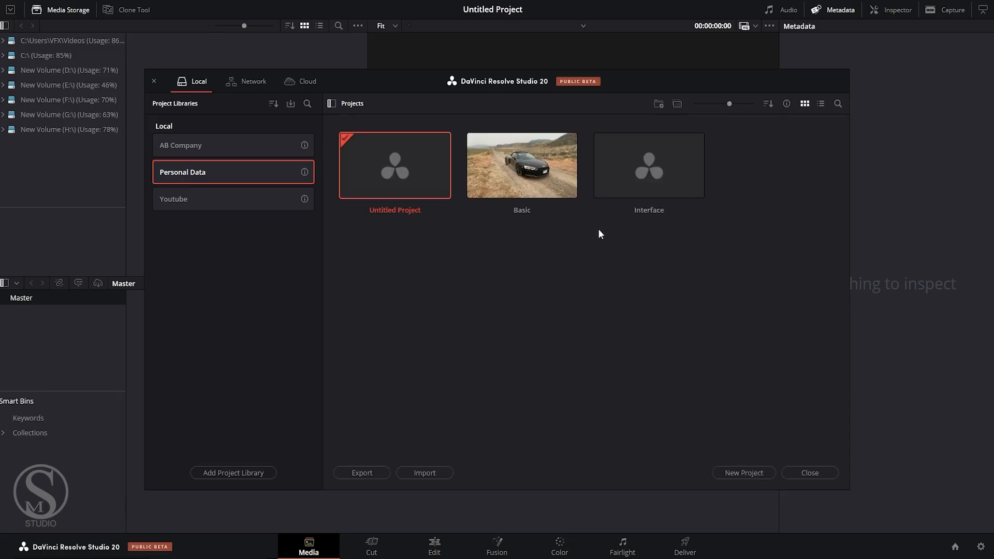
pyautogui.click(194, 200)
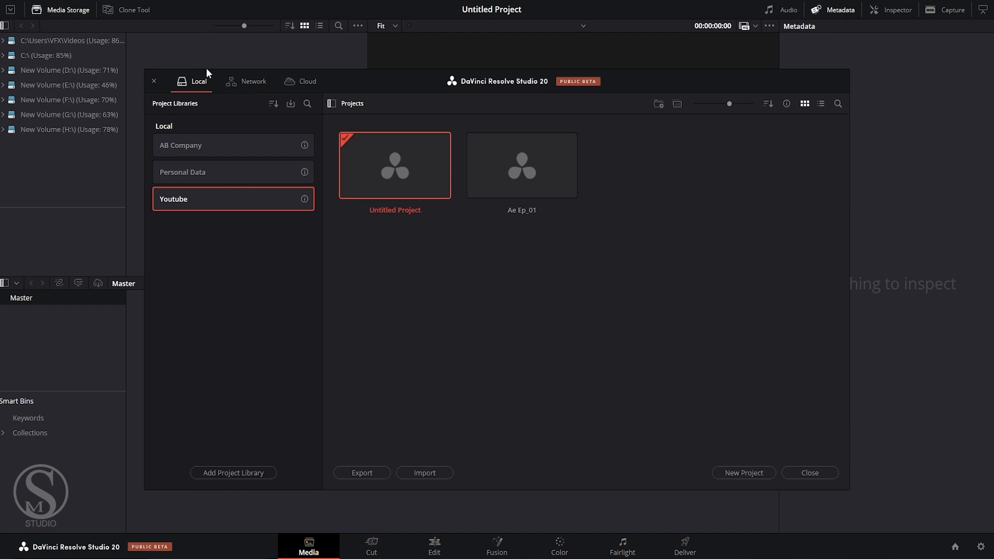
# Step: Look at the Network and Cloud project library pages and return to the Local libraries
pyautogui.click(249, 83)
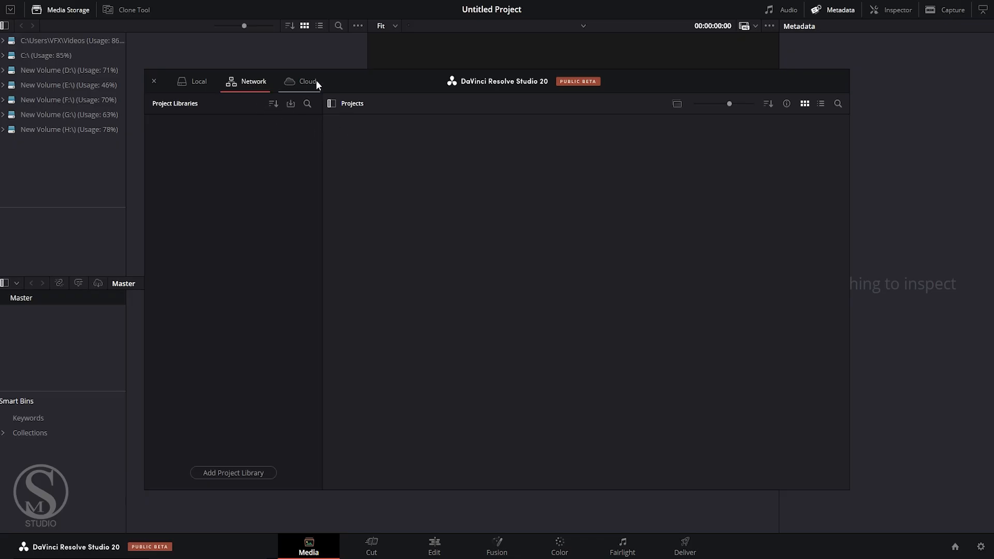
pyautogui.click(282, 85)
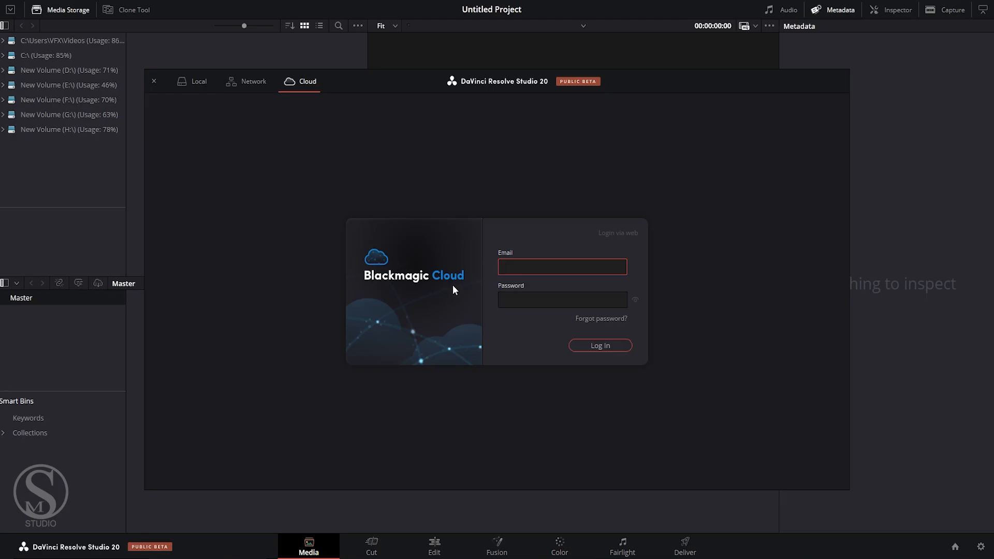
pyautogui.click(254, 86)
pyautogui.click(200, 83)
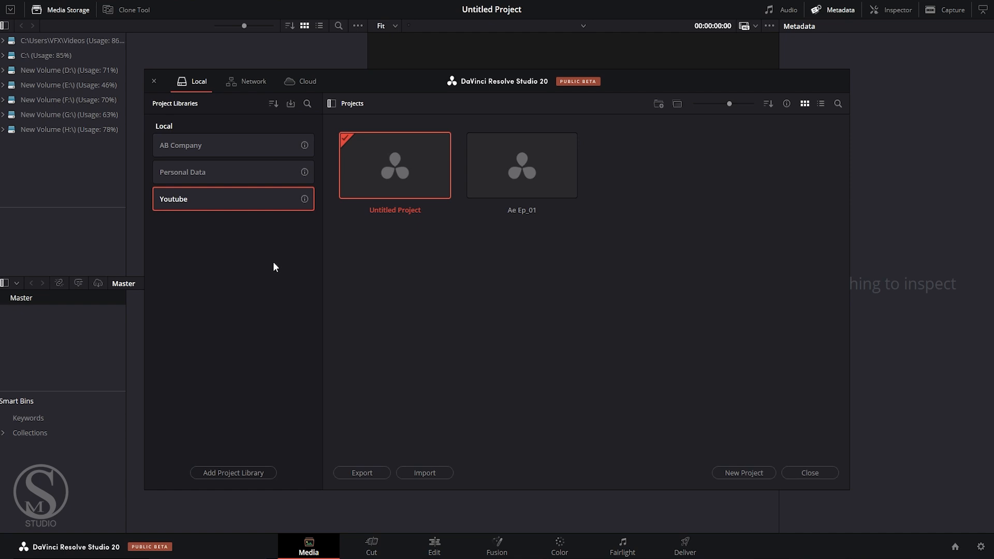
# Step: Sort the project libraries by status, try descending order, and set the order back to ascending
pyautogui.click(273, 104)
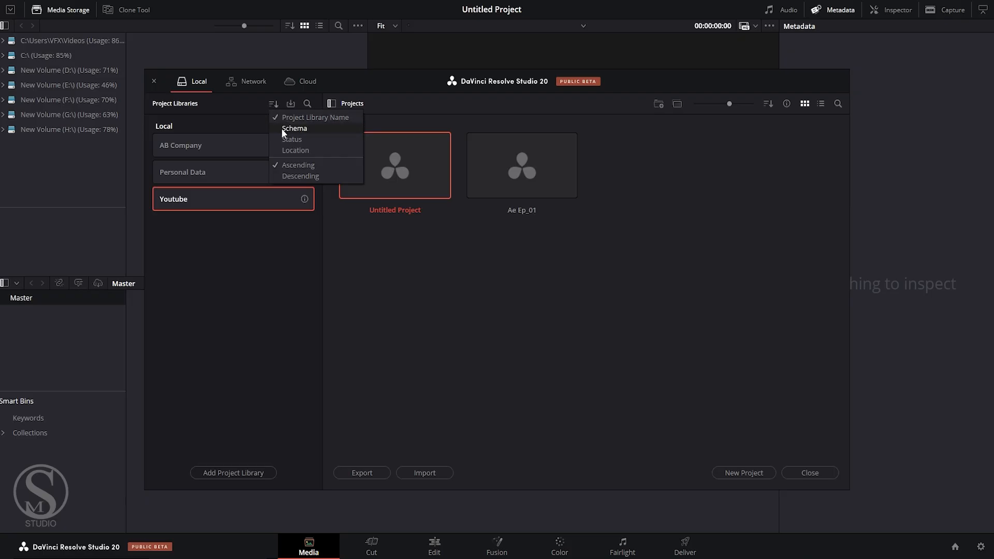
pyautogui.click(285, 143)
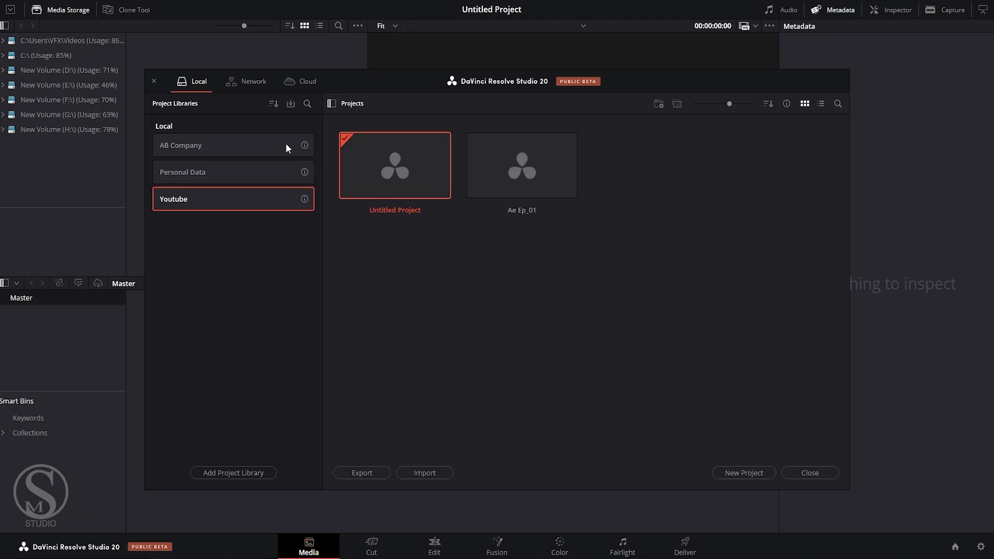
pyautogui.click(276, 103)
pyautogui.click(296, 172)
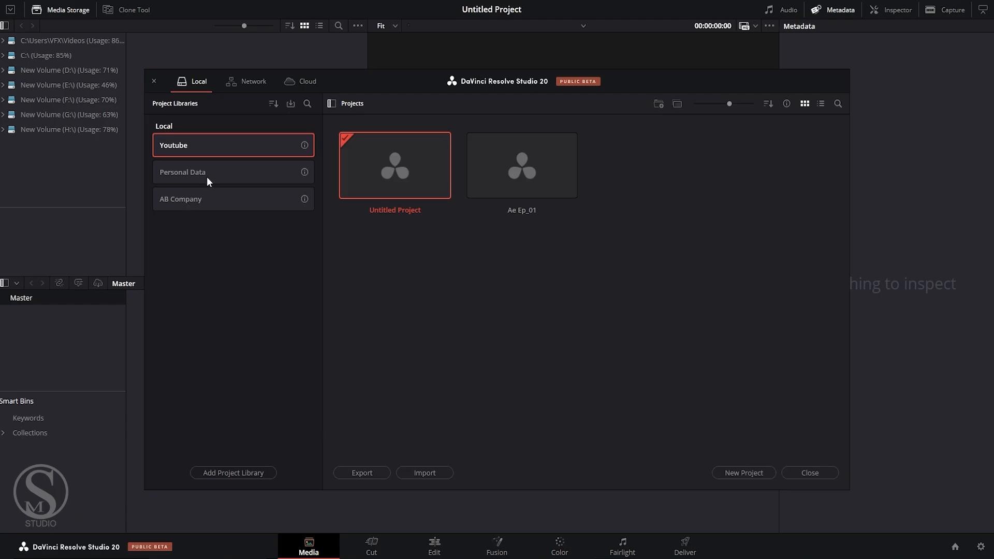
pyautogui.click(274, 104)
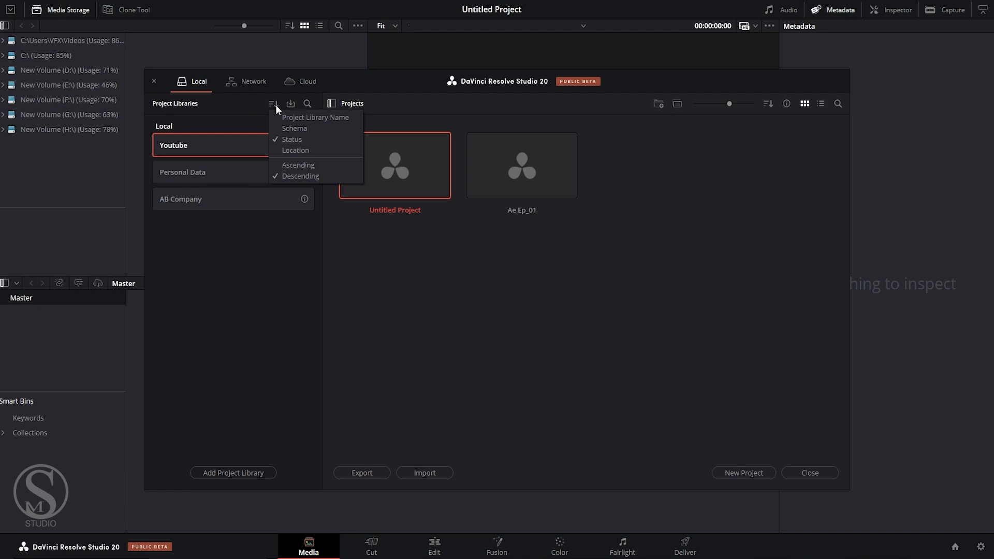
pyautogui.click(291, 170)
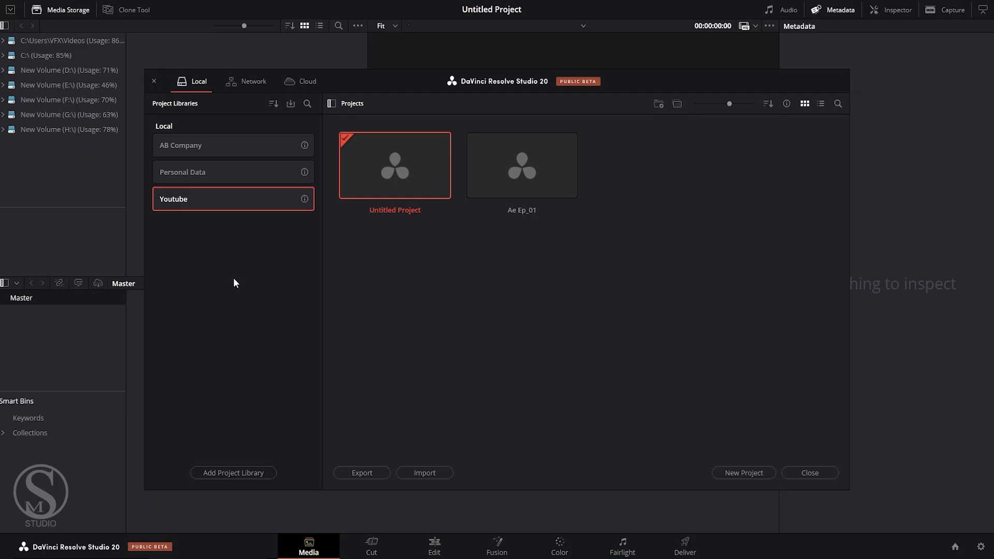
# Step: Switch to the Personal Data library, view its details, and return to the library list
pyautogui.click(199, 170)
pyautogui.click(305, 173)
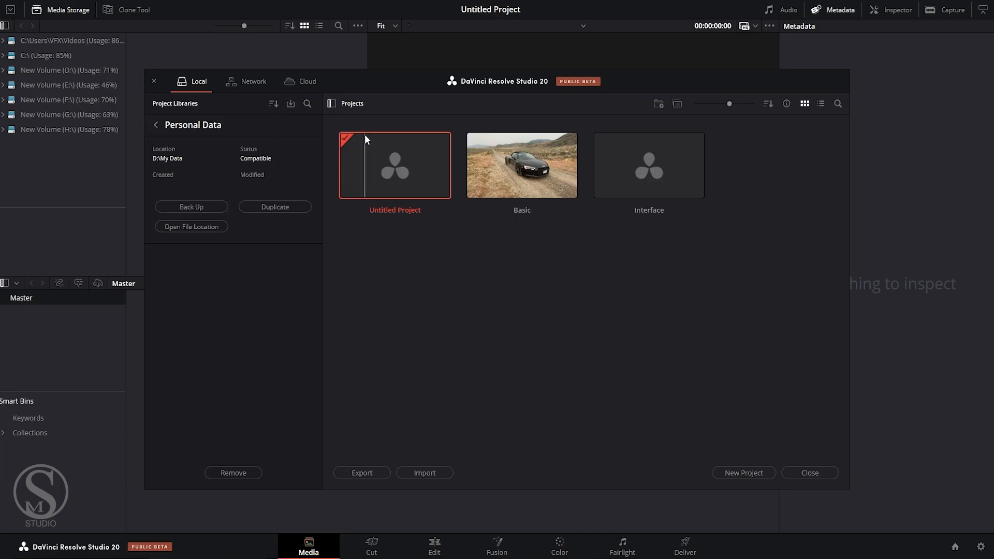
pyautogui.click(156, 125)
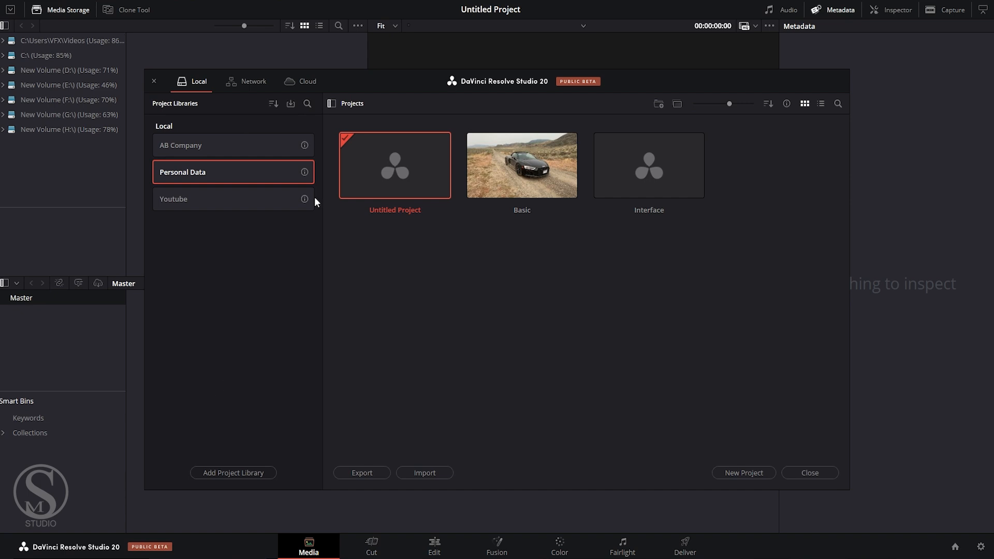
# Step: Search the project libraries by name for "You" and clear the search text
pyautogui.click(307, 104)
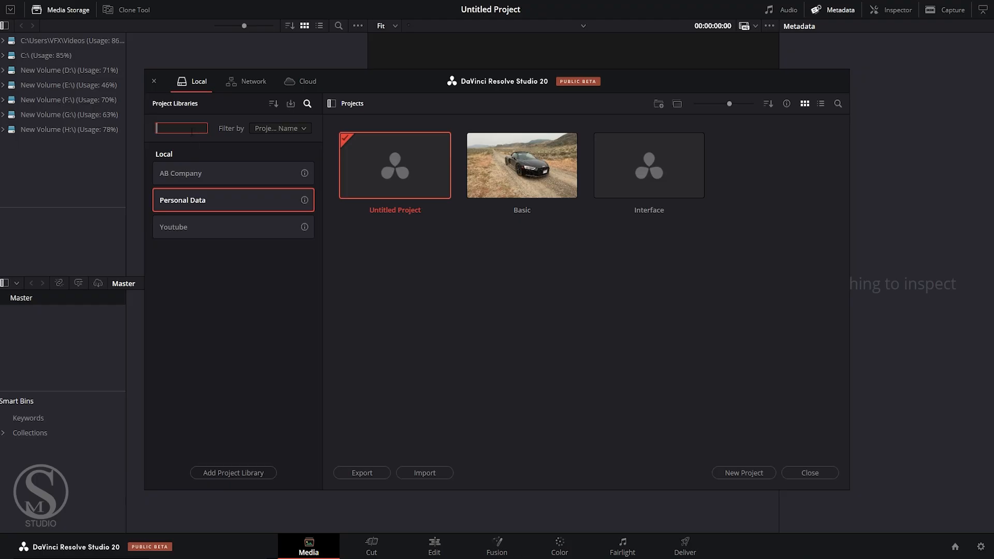
pyautogui.write('You')
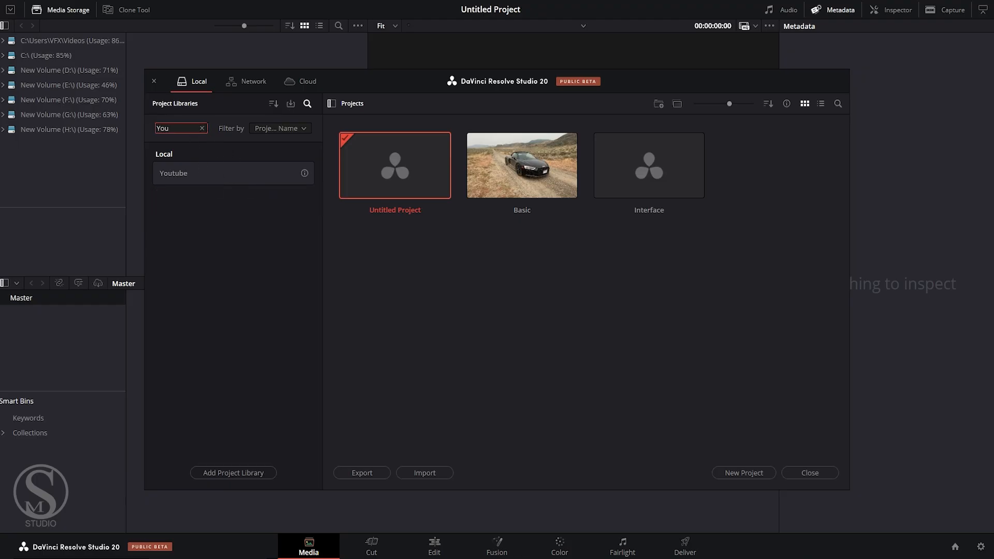
pyautogui.press('BackSpace')
pyautogui.press('BackSpace')
pyautogui.press('BackSpace')
pyautogui.click(247, 299)
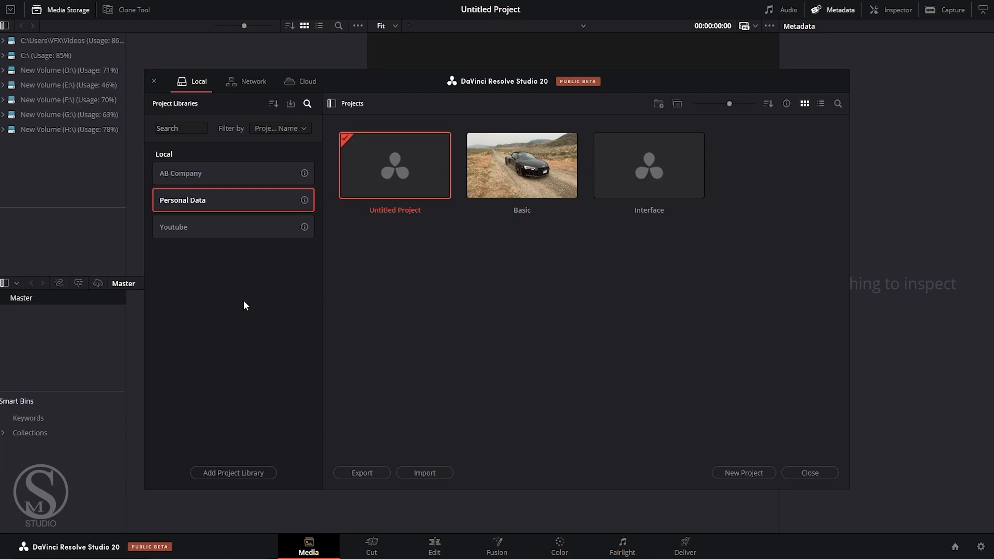
# Step: Shift the Project Manager window, look at the commands offered for the empty project area, and dismiss them
pyautogui.moveTo(632, 83); pyautogui.dragTo(585, 99)
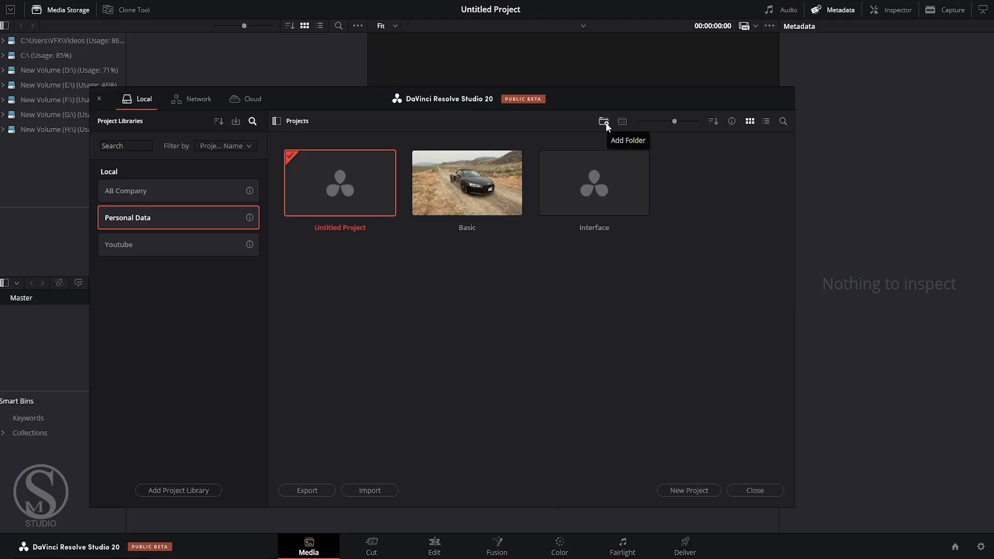
pyautogui.rightClick(555, 274)
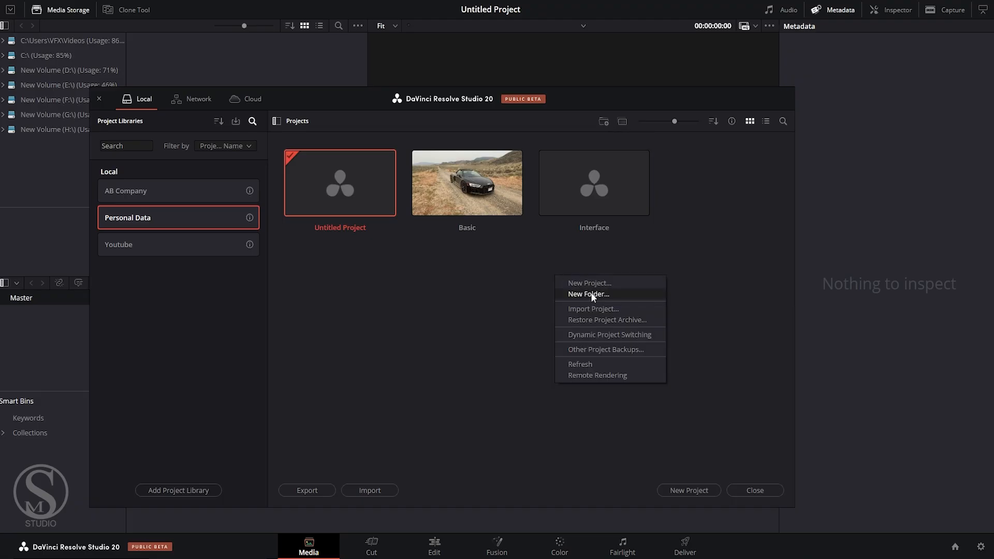
pyautogui.click(507, 291)
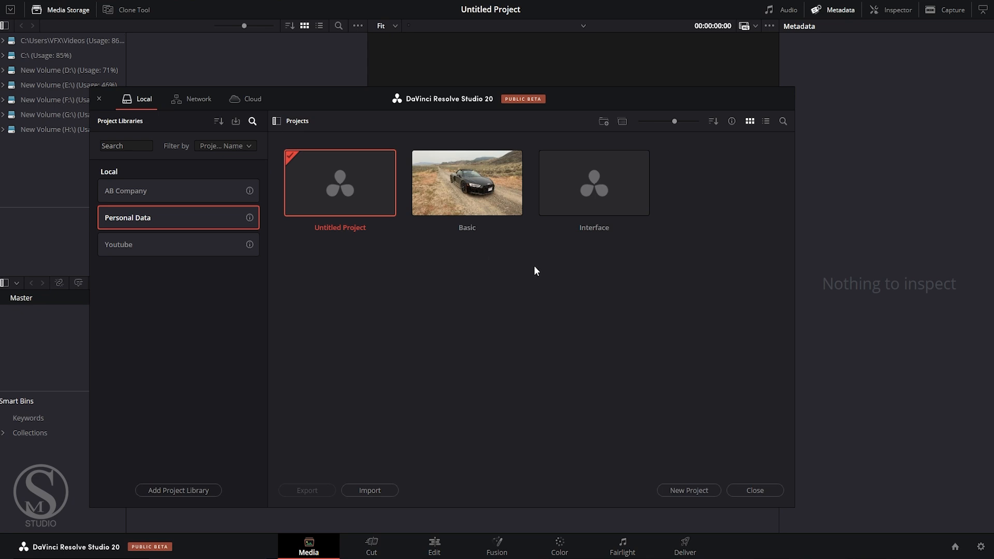
pyautogui.moveTo(471, 272); pyautogui.dragTo(613, 196)
pyautogui.click(486, 346)
pyautogui.moveTo(456, 329); pyautogui.dragTo(580, 204)
pyautogui.click(538, 341)
# Step: Create a folder named Backup in the Personal Data library and move the Basic and Interface projects into it
pyautogui.rightClick(510, 314)
pyautogui.click(539, 335)
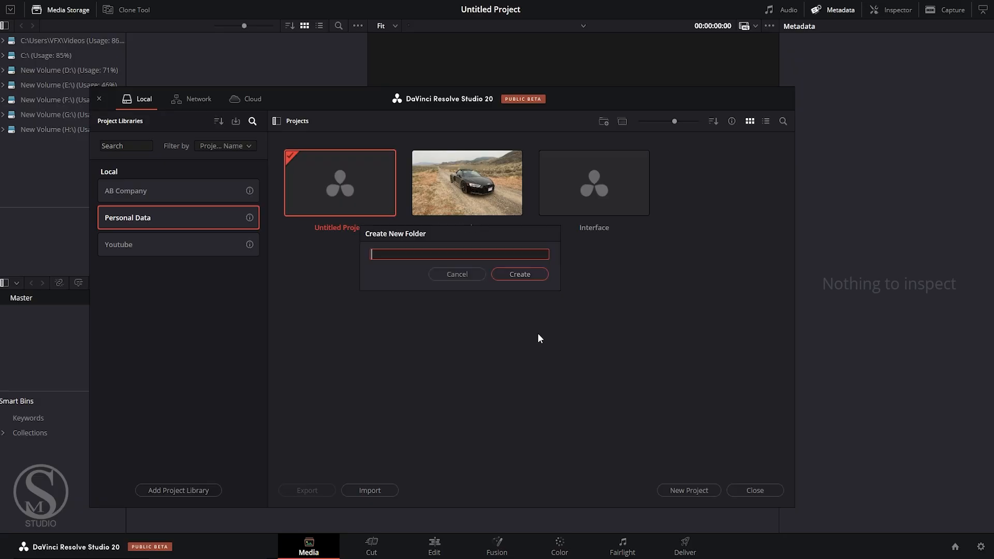
pyautogui.write('Backup')
pyautogui.click(544, 274)
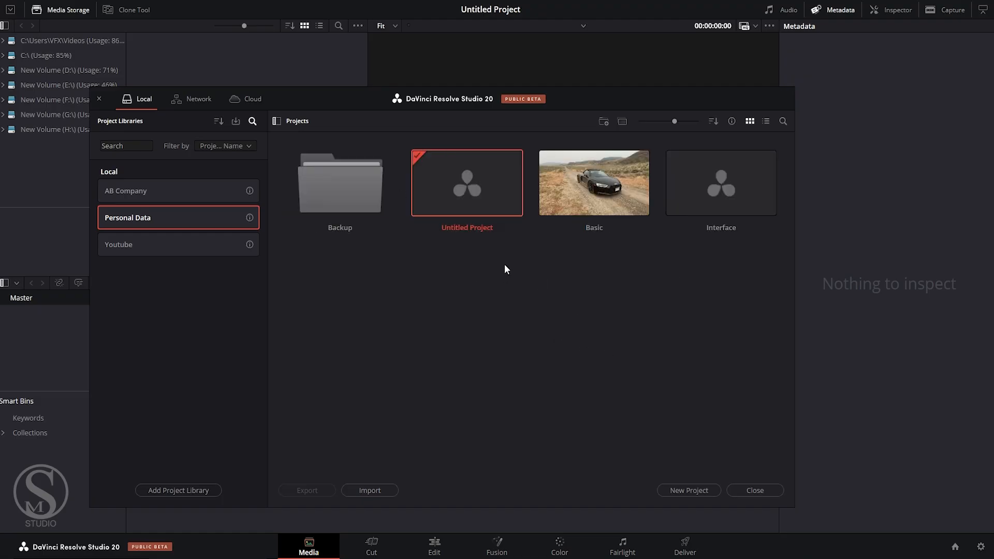
pyautogui.moveTo(597, 278); pyautogui.dragTo(746, 197)
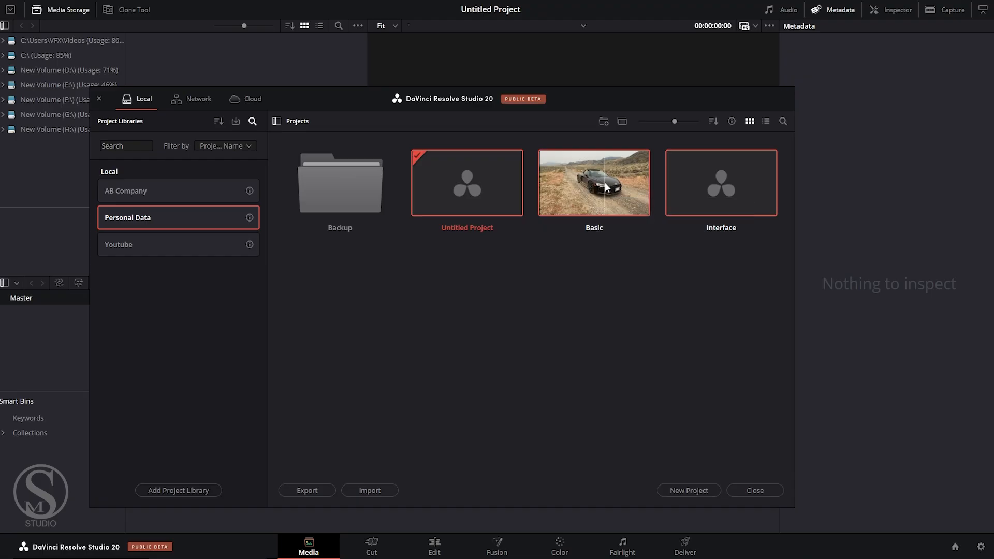
pyautogui.moveTo(606, 187); pyautogui.dragTo(349, 181)
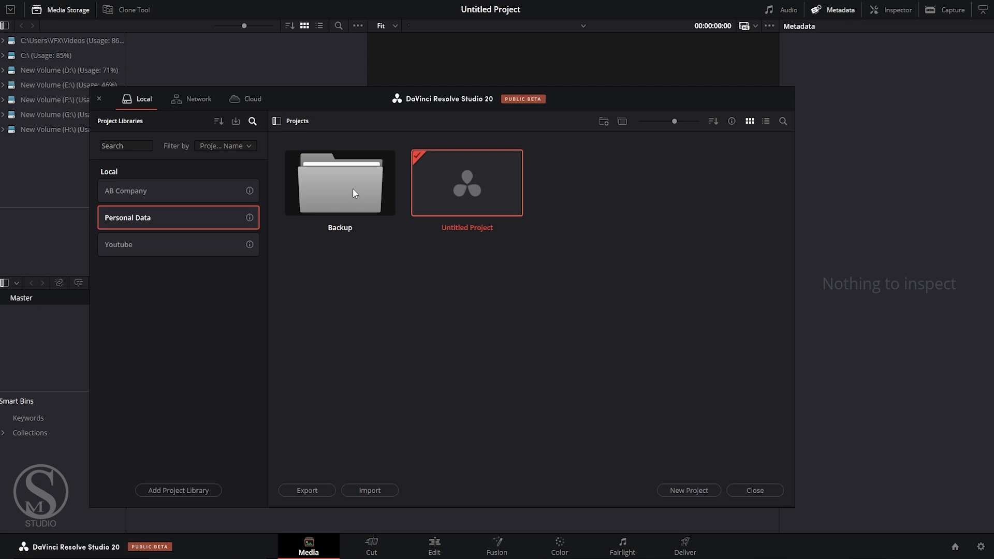
# Step: Copy the Backup folder to the Home folder of the local AB Company library
pyautogui.click(623, 123)
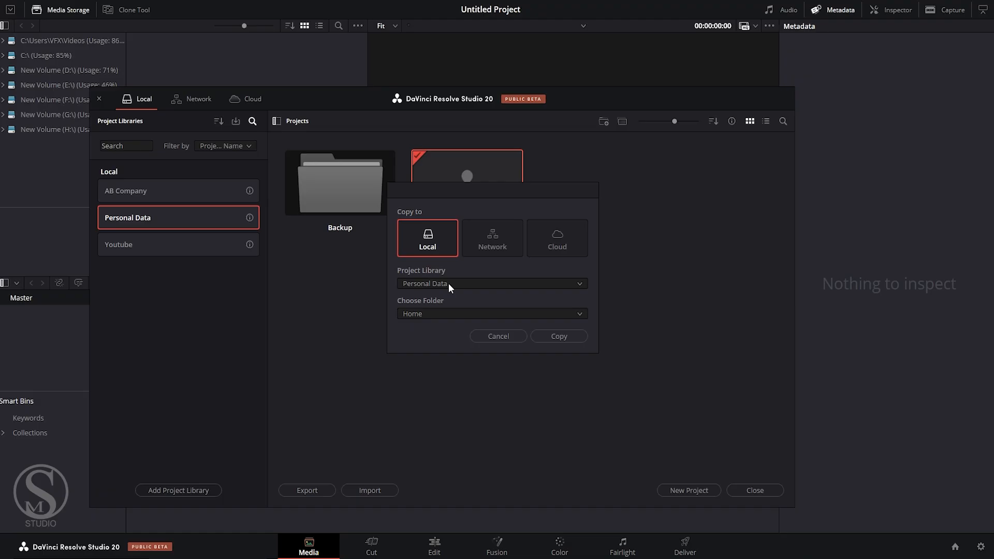
pyautogui.click(433, 314)
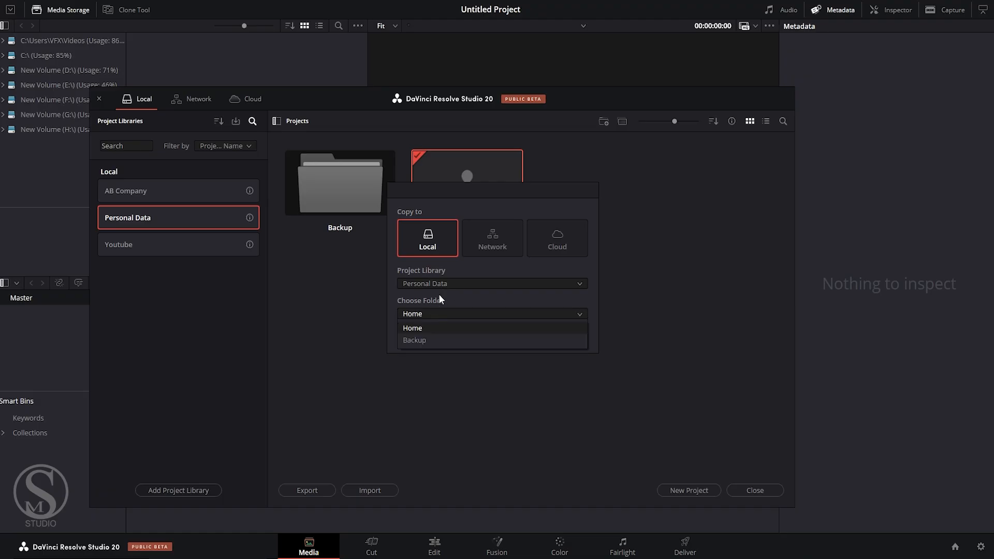
pyautogui.click(426, 313)
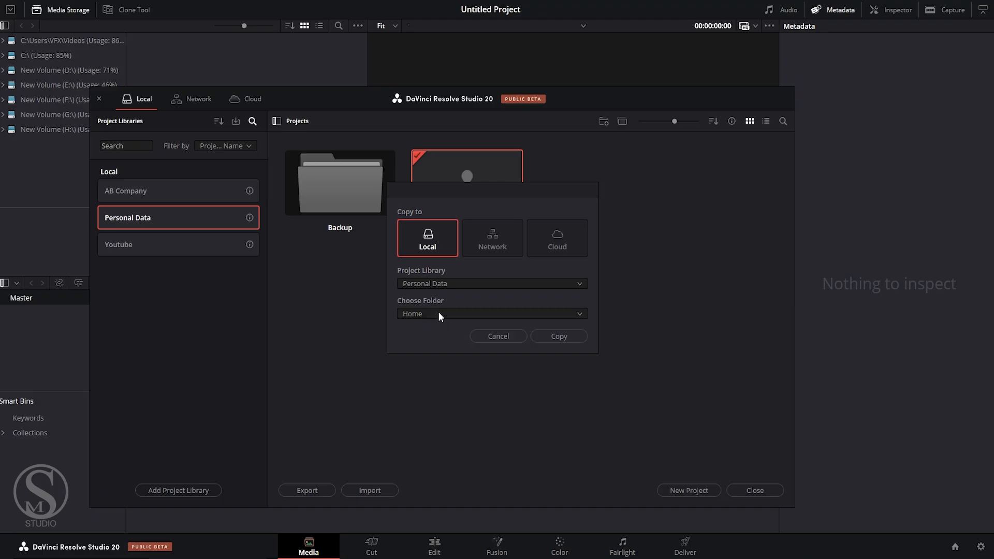
pyautogui.click(432, 283)
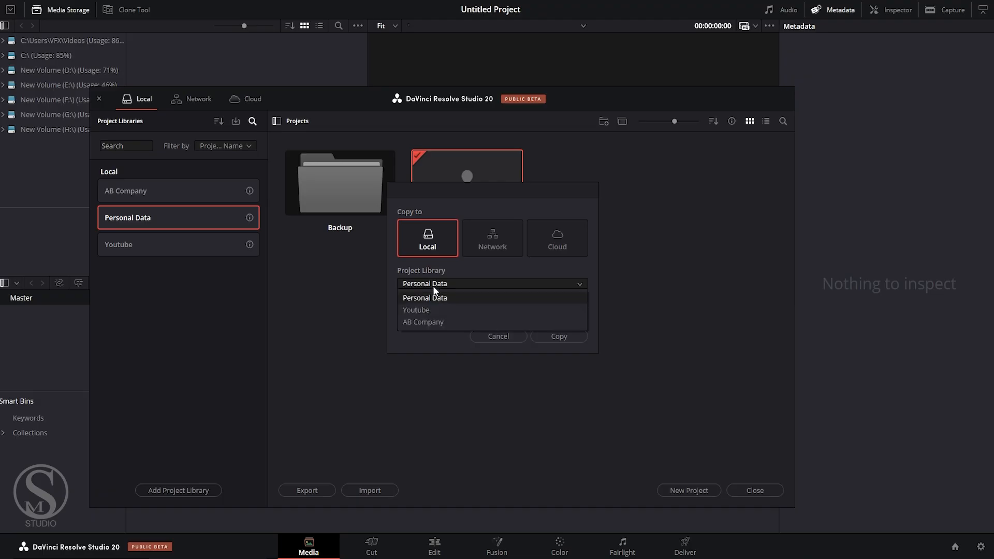
pyautogui.click(430, 322)
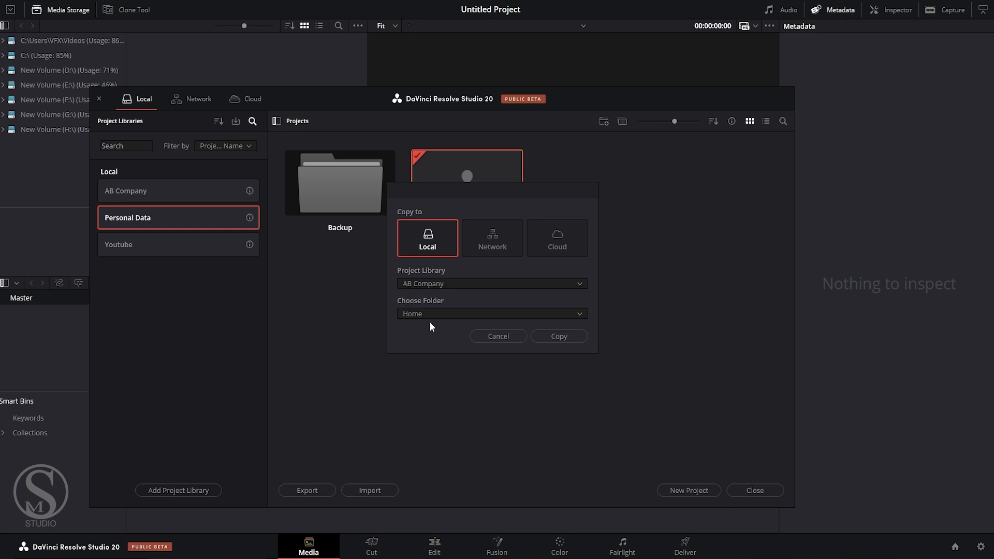
pyautogui.click(562, 337)
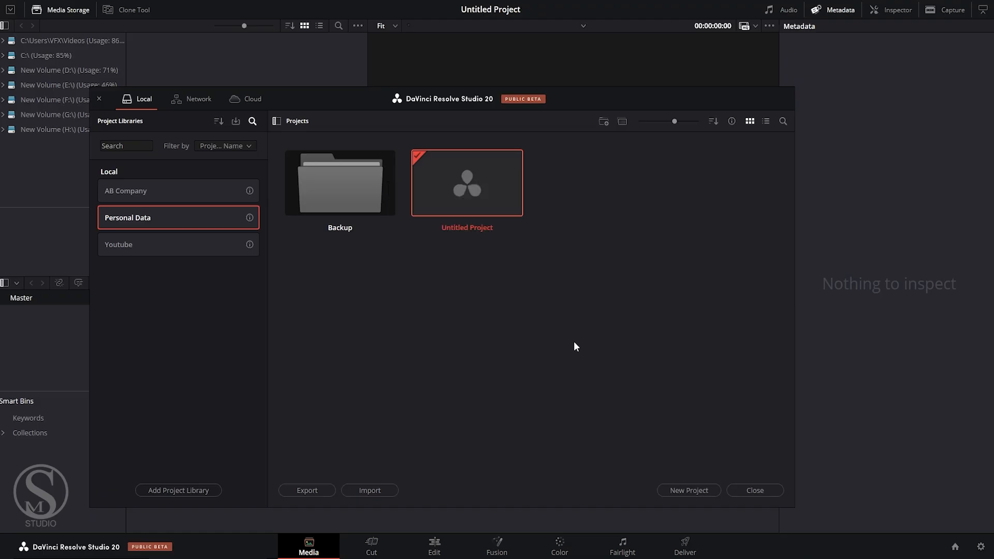
# Step: Check the contents of the Backup folder in the AB Company library, and view the Youtube and Personal Data libraries
pyautogui.click(125, 191)
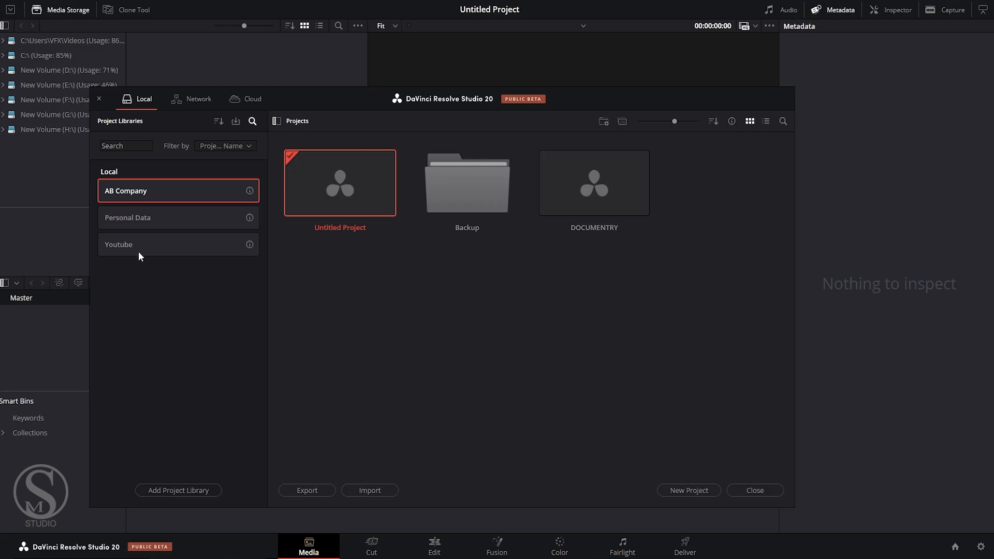
pyautogui.doubleClick(476, 197)
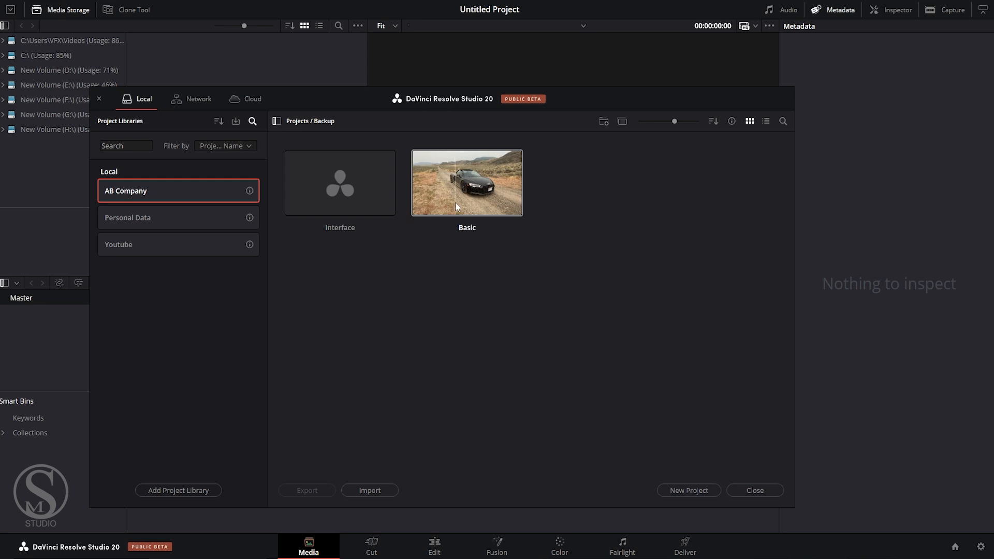
pyautogui.click(305, 122)
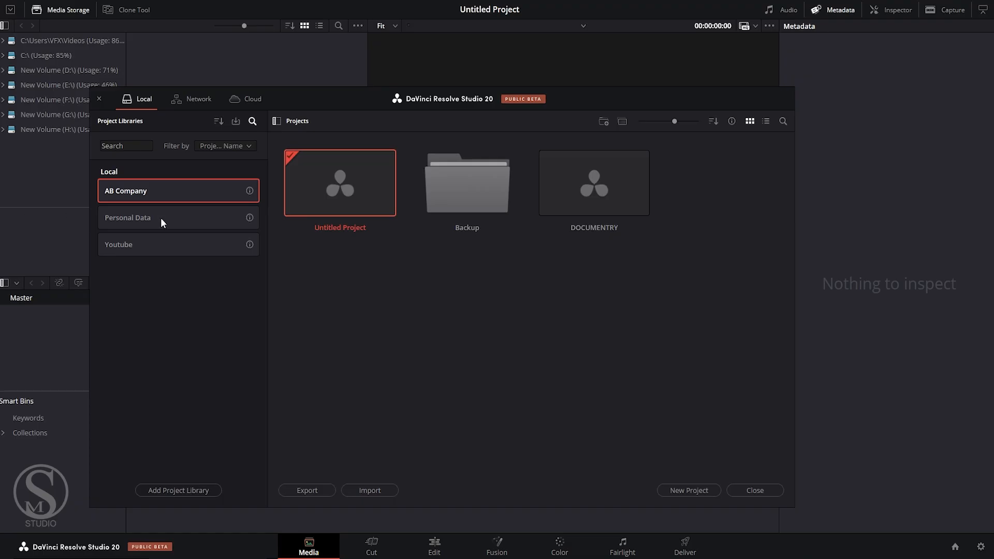
pyautogui.click(130, 249)
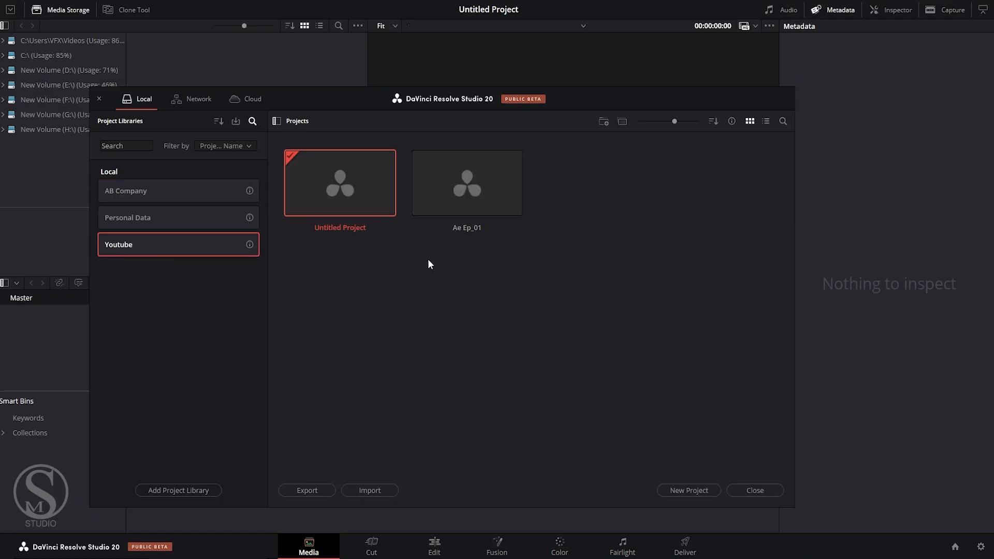
pyautogui.click(144, 216)
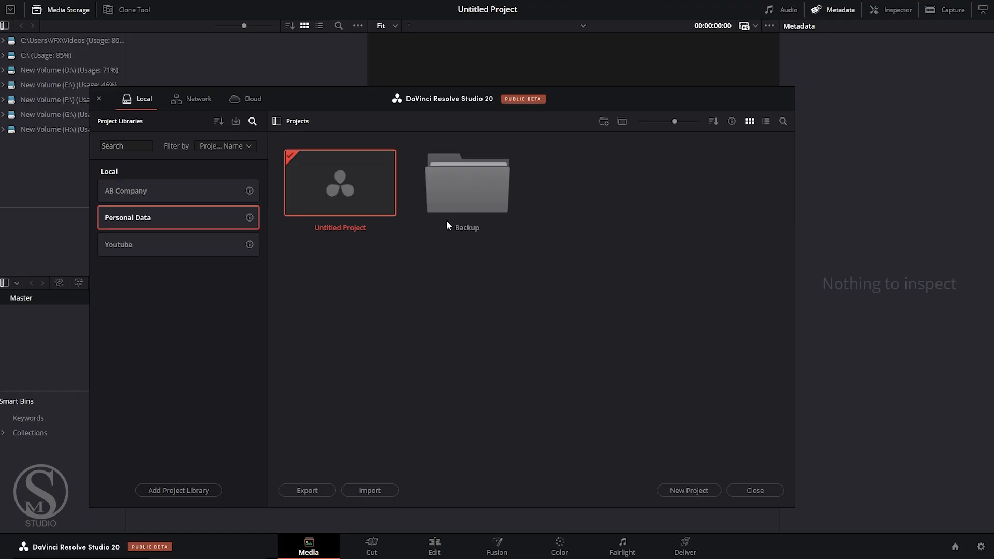
# Step: Delete the Backup folder from the AB Company library
pyautogui.click(175, 194)
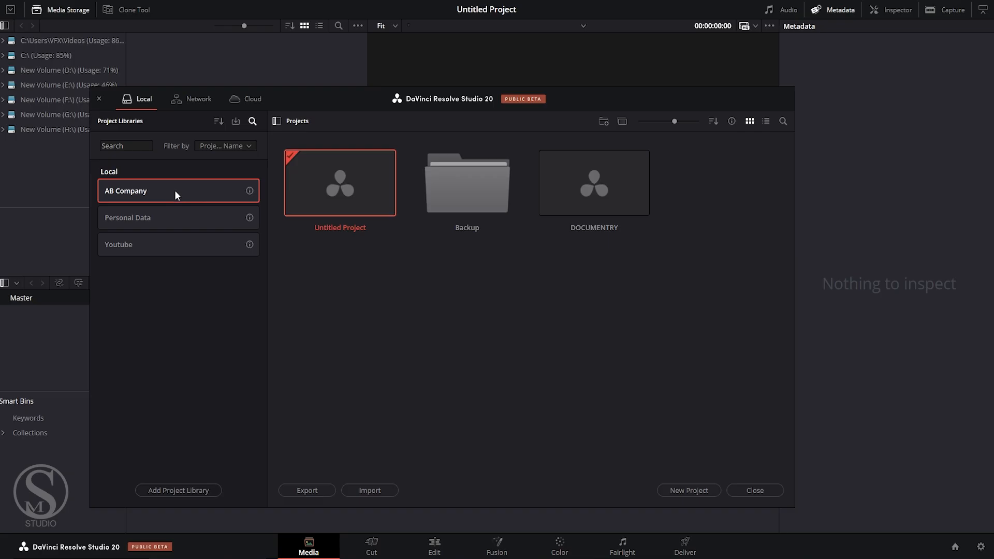
pyautogui.rightClick(478, 195)
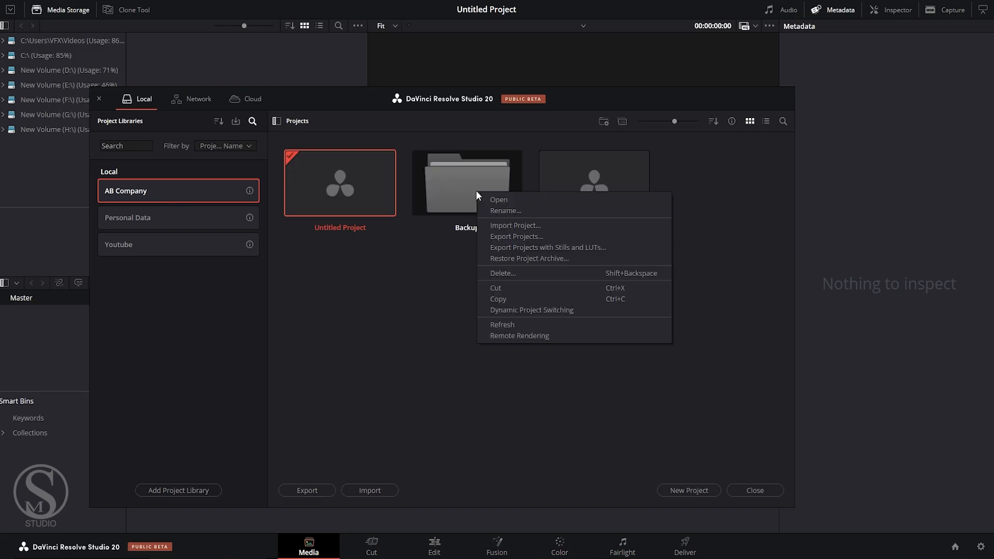
pyautogui.click(502, 273)
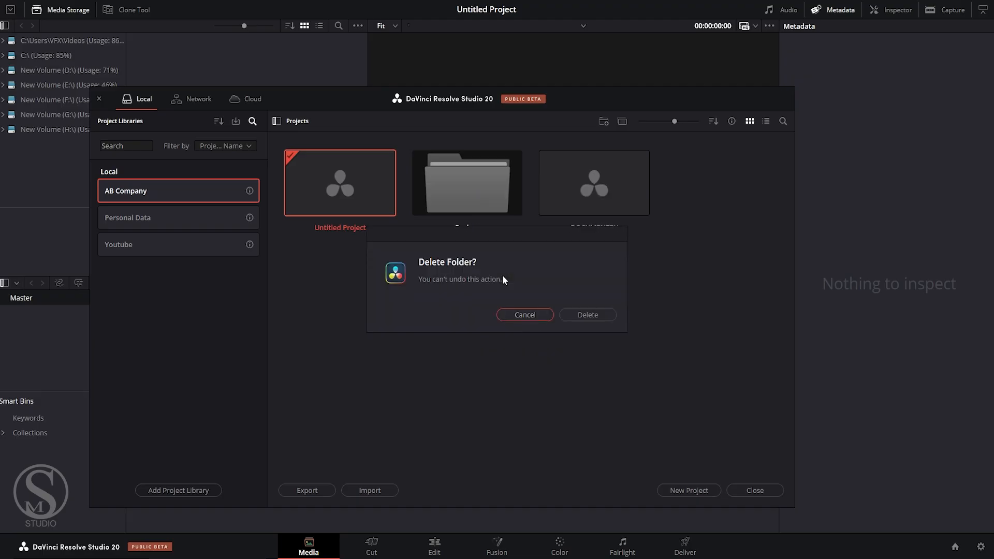
pyautogui.click(588, 314)
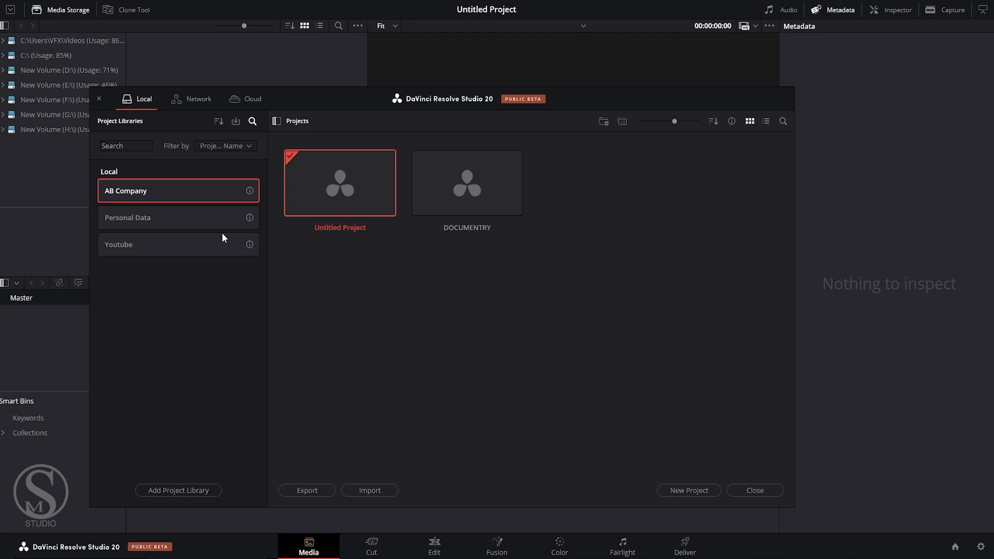
# Step: Switch to the Personal Data library, check the contents of its Backup folder, and return to the project list
pyautogui.click(163, 223)
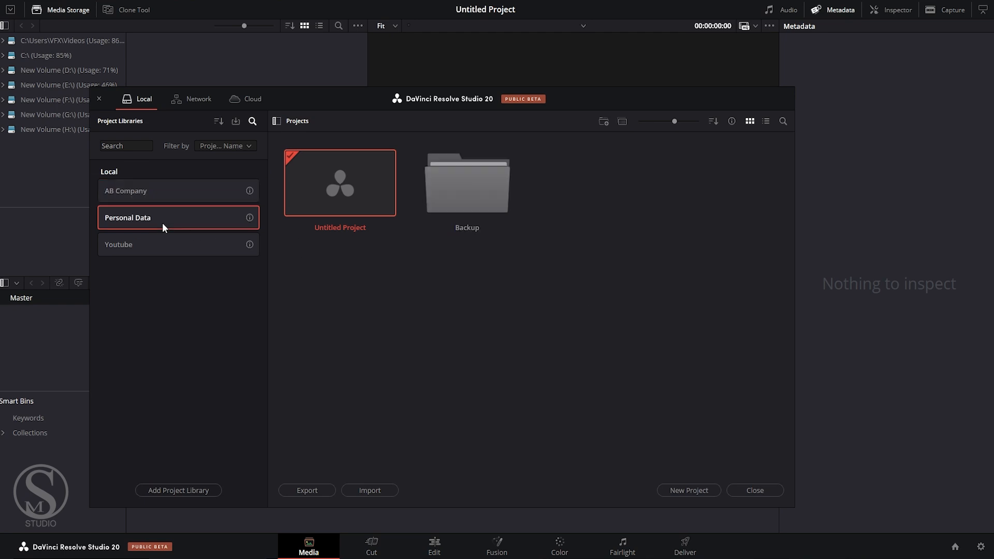
pyautogui.doubleClick(443, 209)
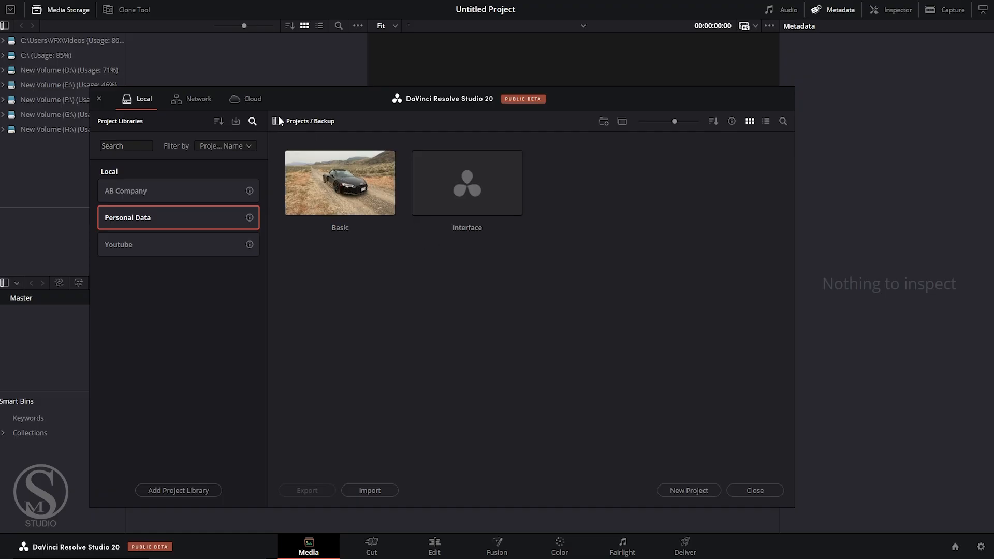
pyautogui.click(294, 122)
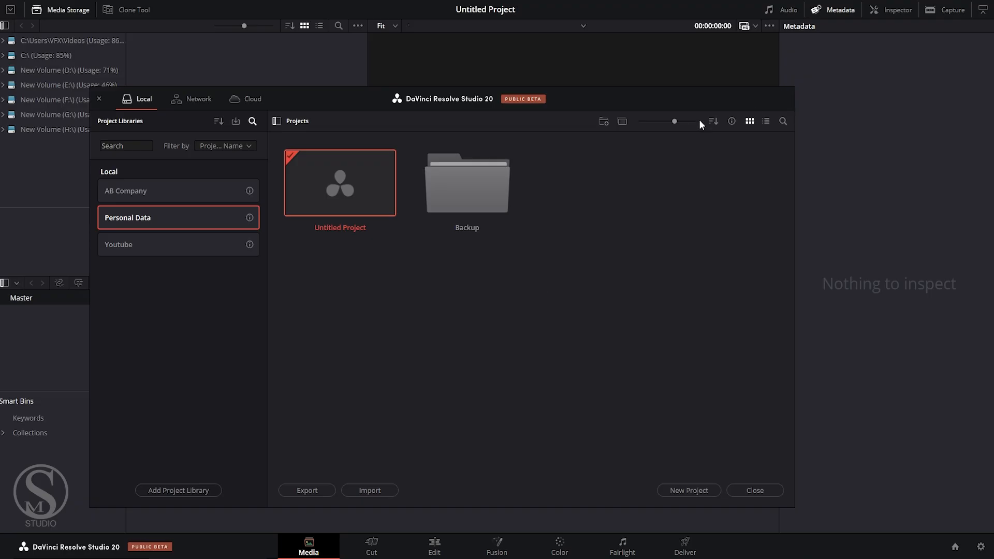
# Step: Enlarge the project thumbnails slightly, and review the project sort options and the list view before returning to thumbnail view
pyautogui.moveTo(676, 123)
pyautogui.mouseDown()
pyautogui.moveTo(643, 123)
pyautogui.moveTo(698, 122)
pyautogui.moveTo(679, 123)
pyautogui.mouseUp()
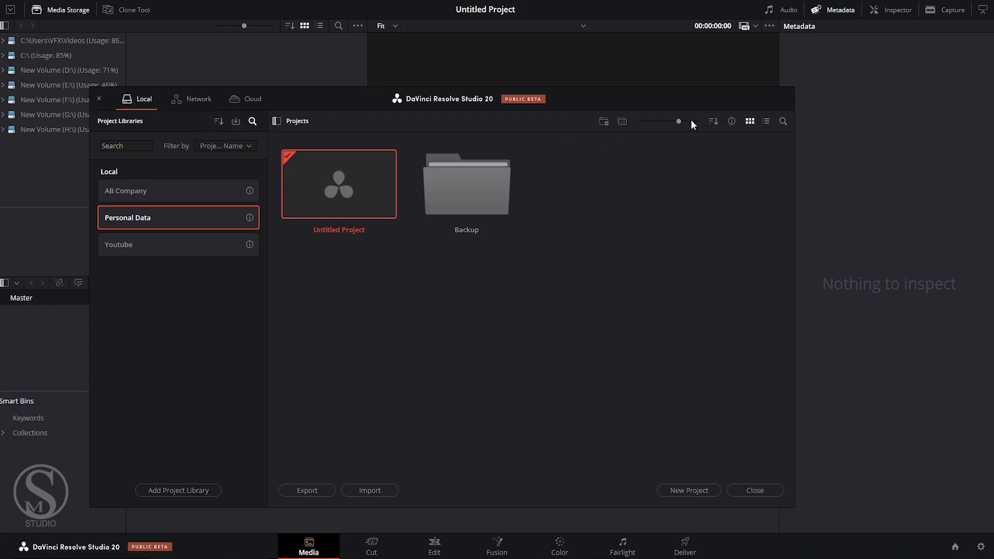
pyautogui.click(711, 121)
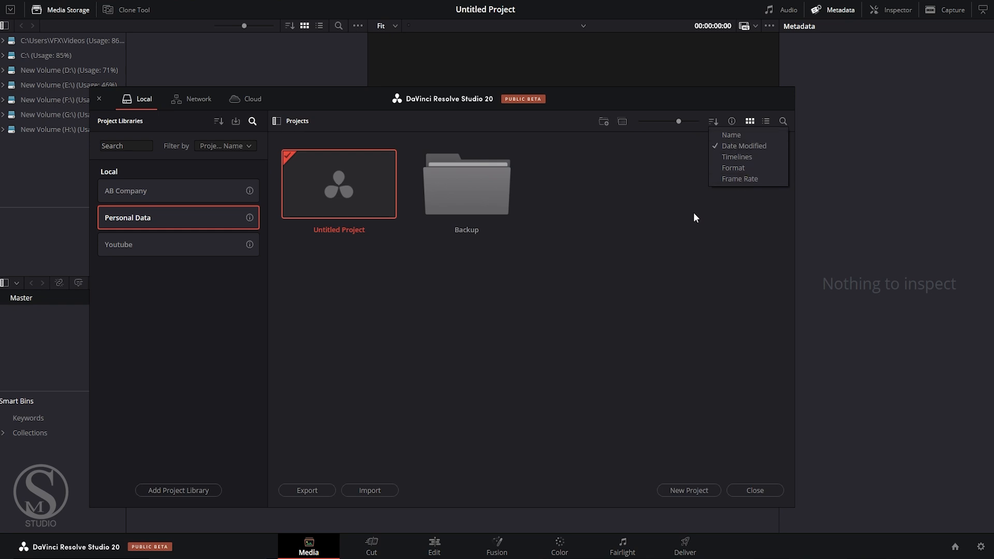
pyautogui.click(709, 214)
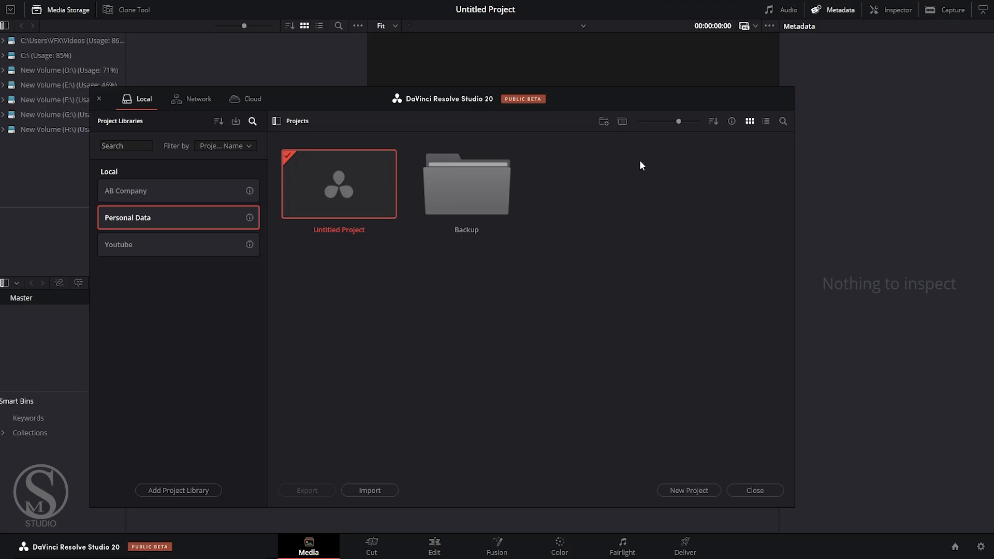
pyautogui.click(766, 121)
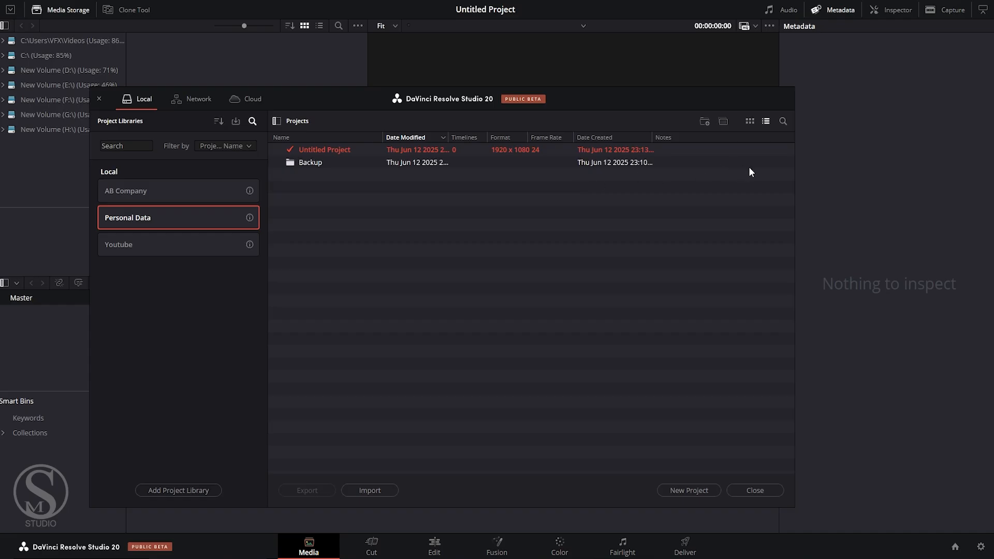
pyautogui.click(750, 122)
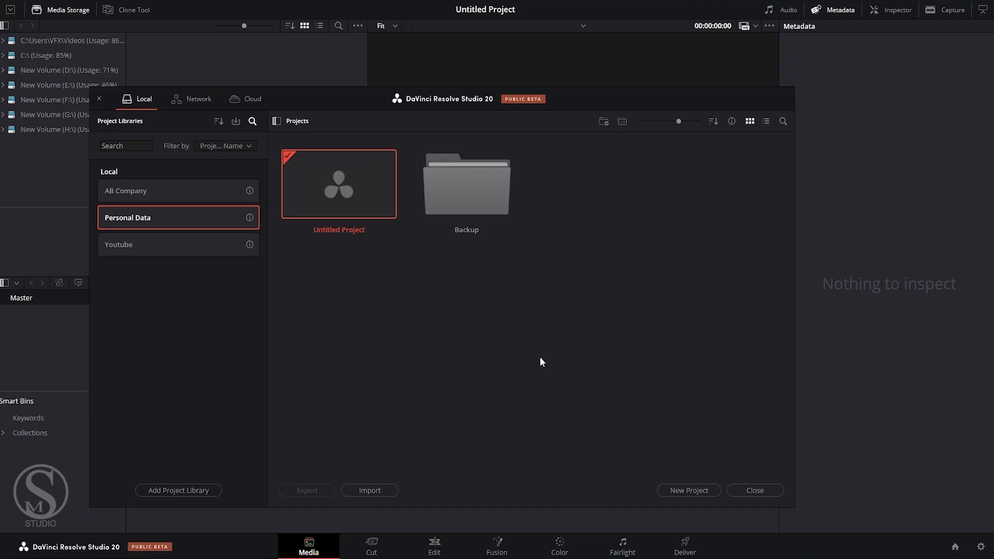
# Step: Import the project file Chapter01.drp from the Desktop into the Personal Data library
pyautogui.click(378, 491)
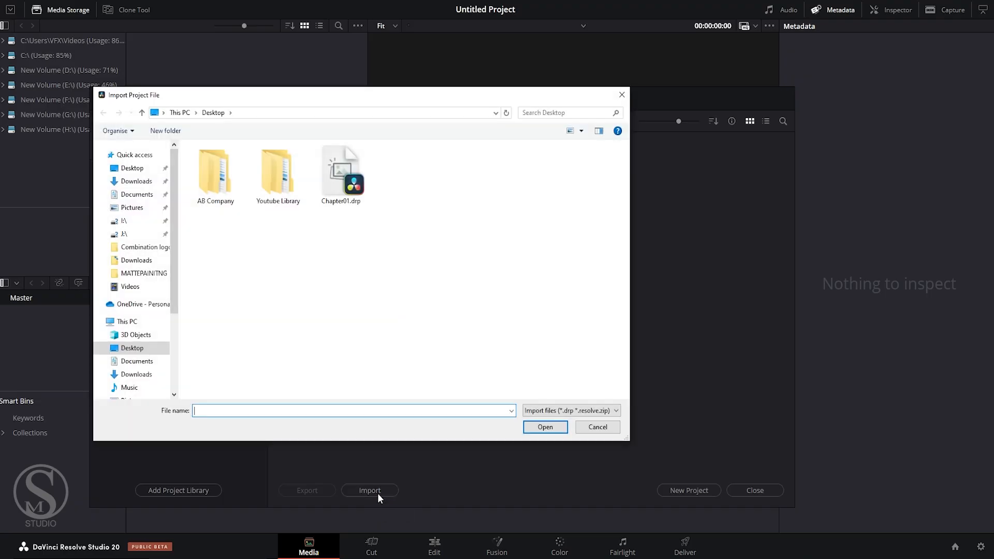
pyautogui.click(354, 179)
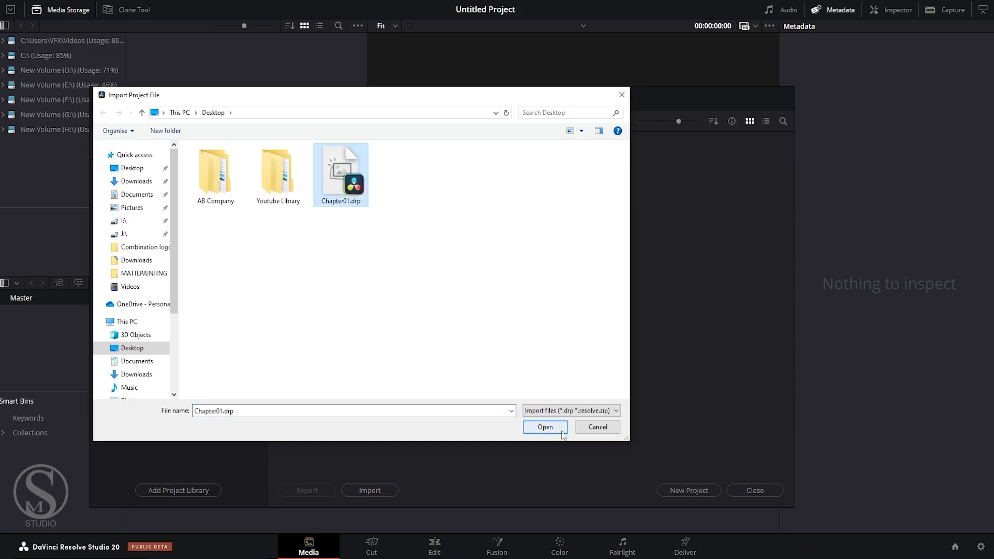
pyautogui.click(545, 427)
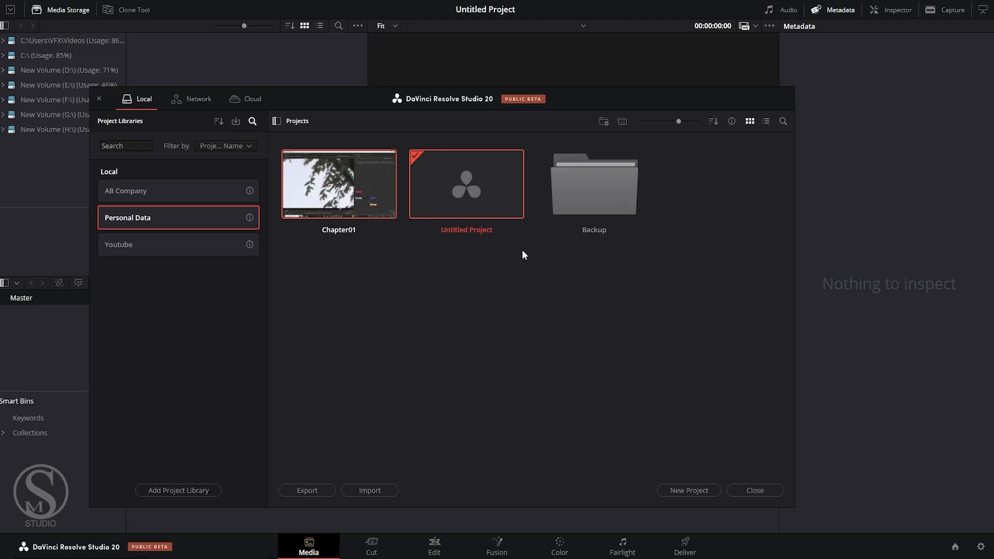
# Step: Export the Basic project from the Backup folder to the Desktop as Basic.drp
pyautogui.doubleClick(611, 193)
pyautogui.click(365, 187)
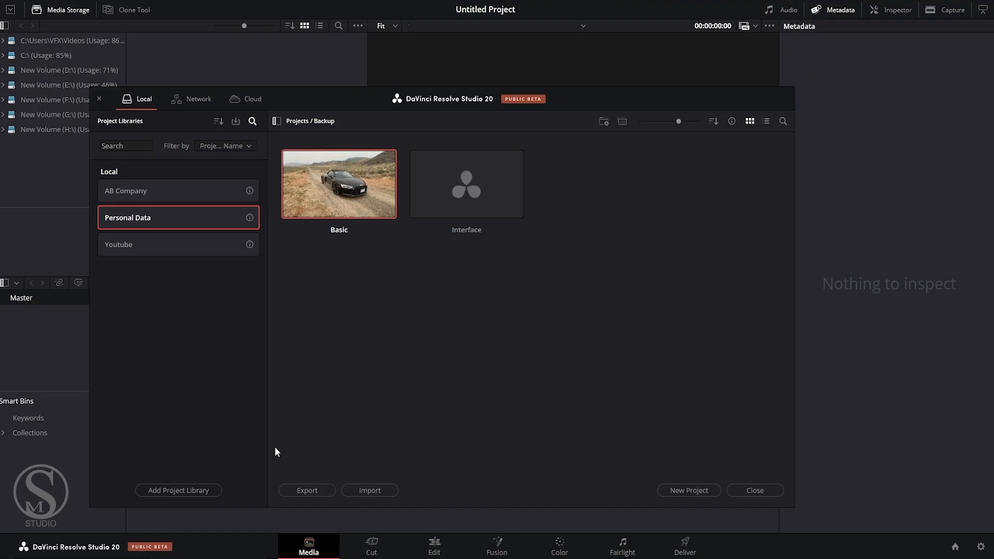
pyautogui.click(318, 495)
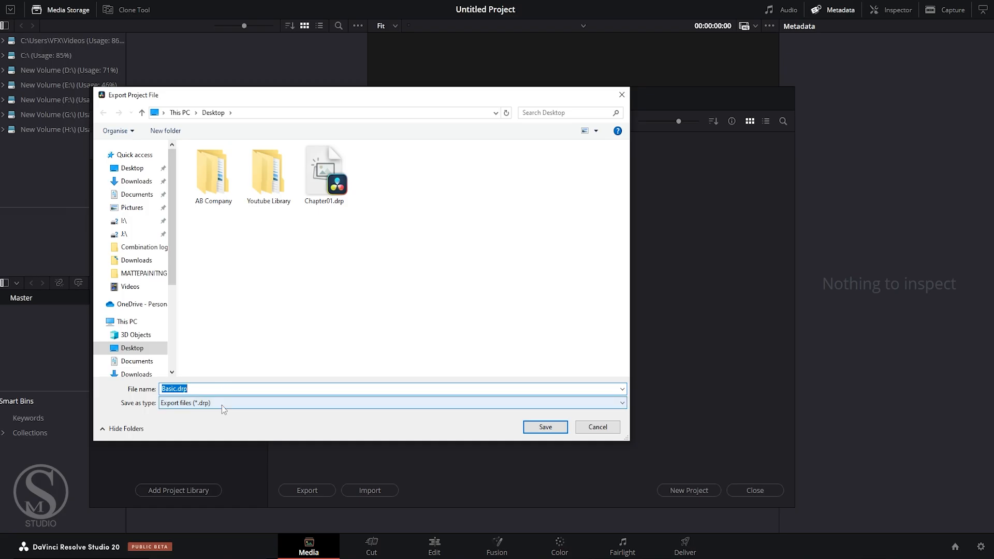
pyautogui.click(547, 427)
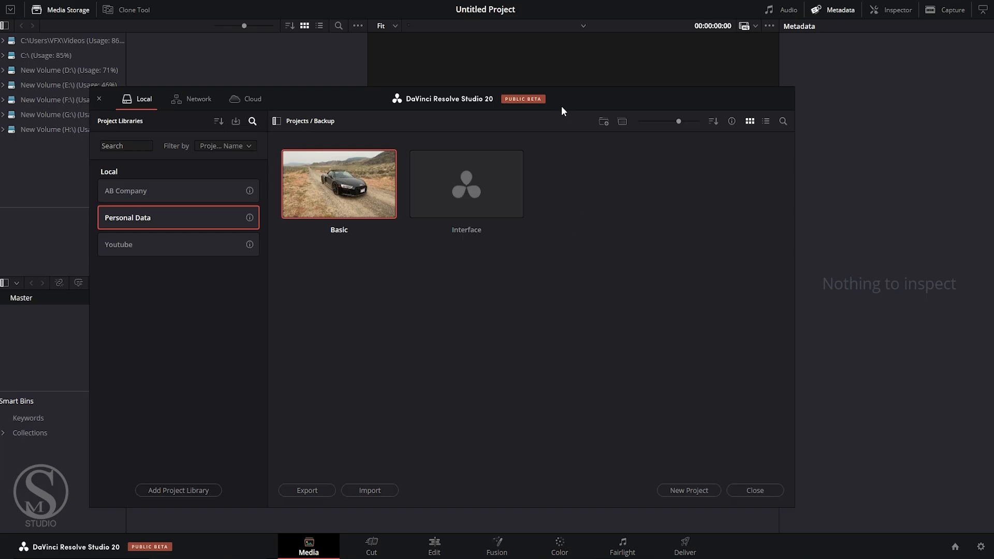
# Step: Shift the Project Manager window slightly, and hide and restore the project libraries sidebar
pyautogui.moveTo(561, 111); pyautogui.dragTo(586, 110)
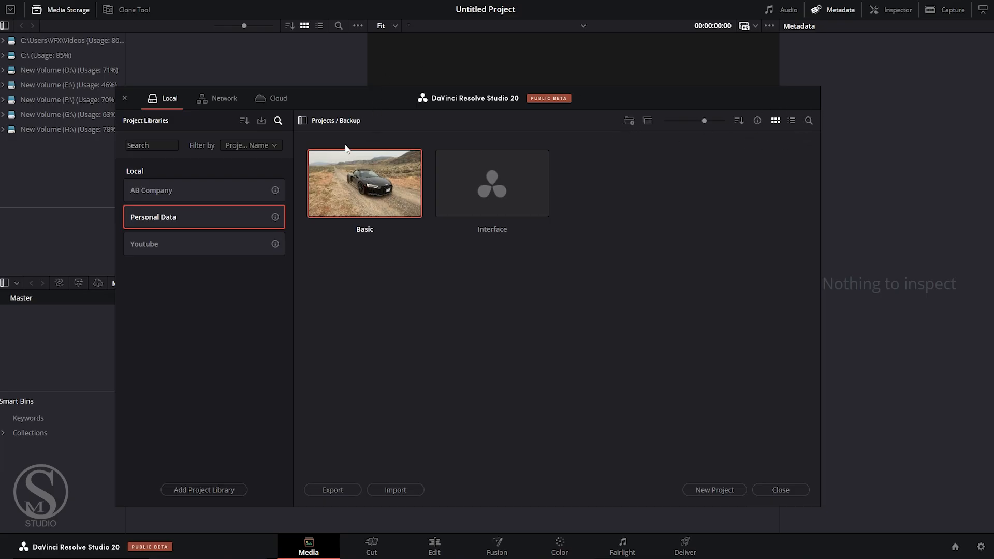
pyautogui.click(304, 120)
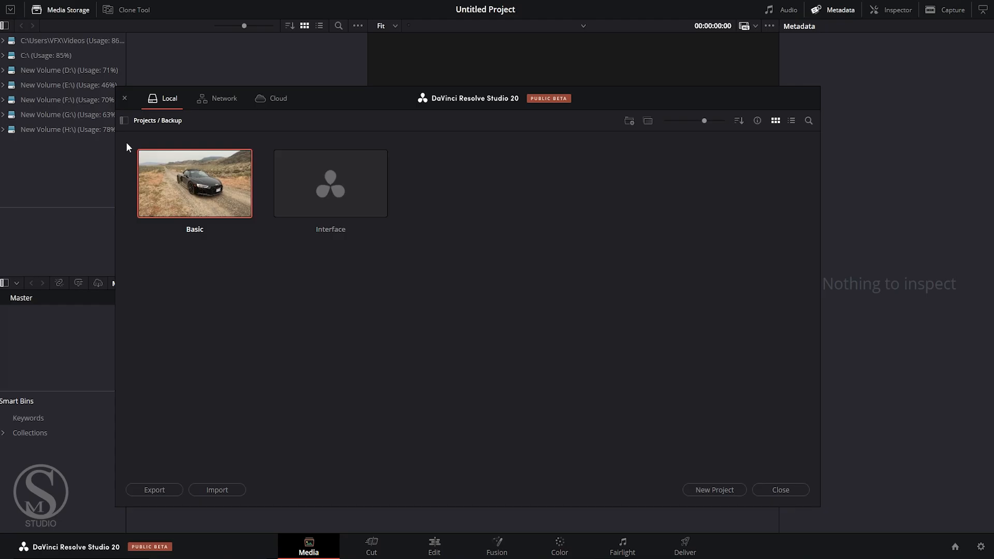
pyautogui.click(124, 121)
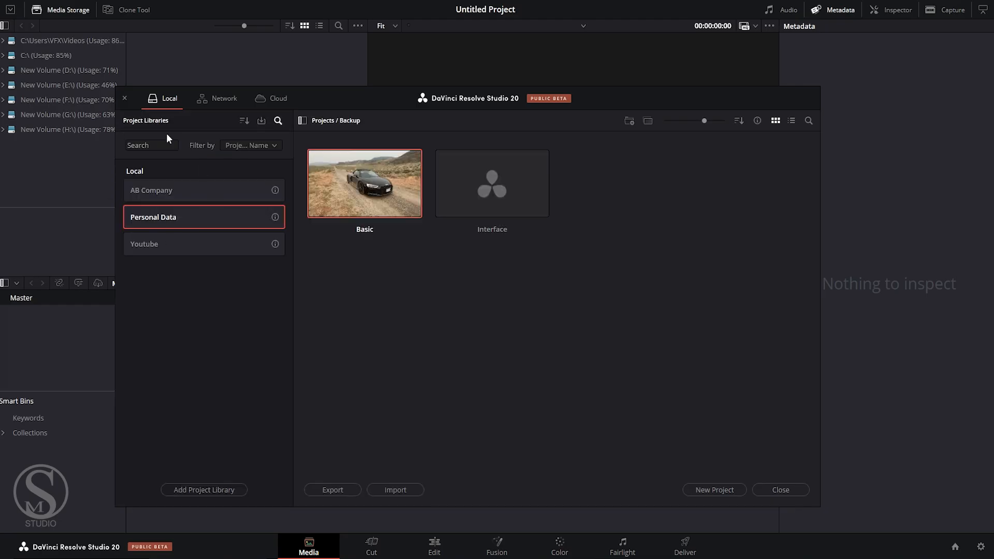